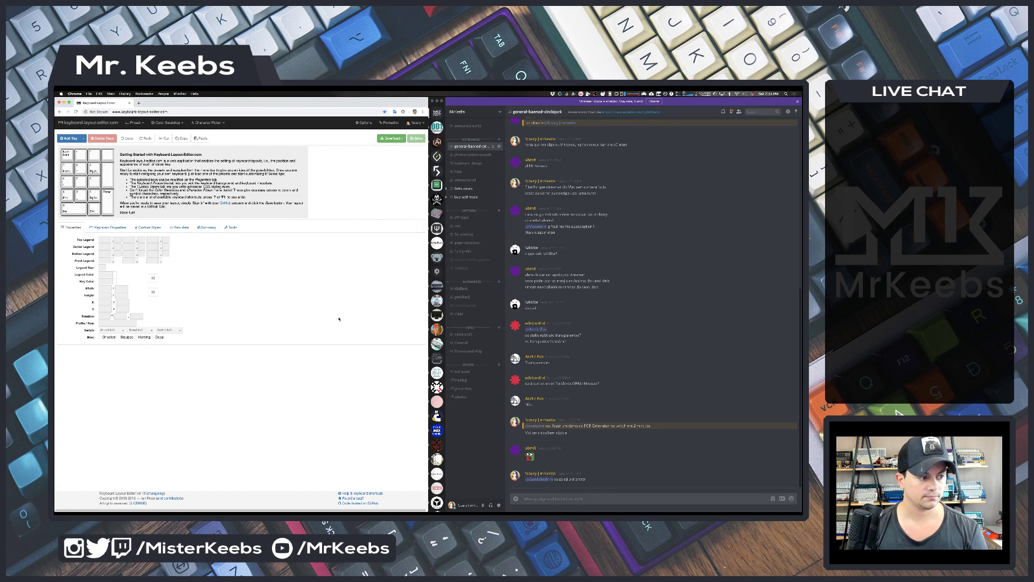
- Cycle through the generator, layout editor and browser windows, ending in Discord's message box
{"action": "key", "text": "super+grave"}
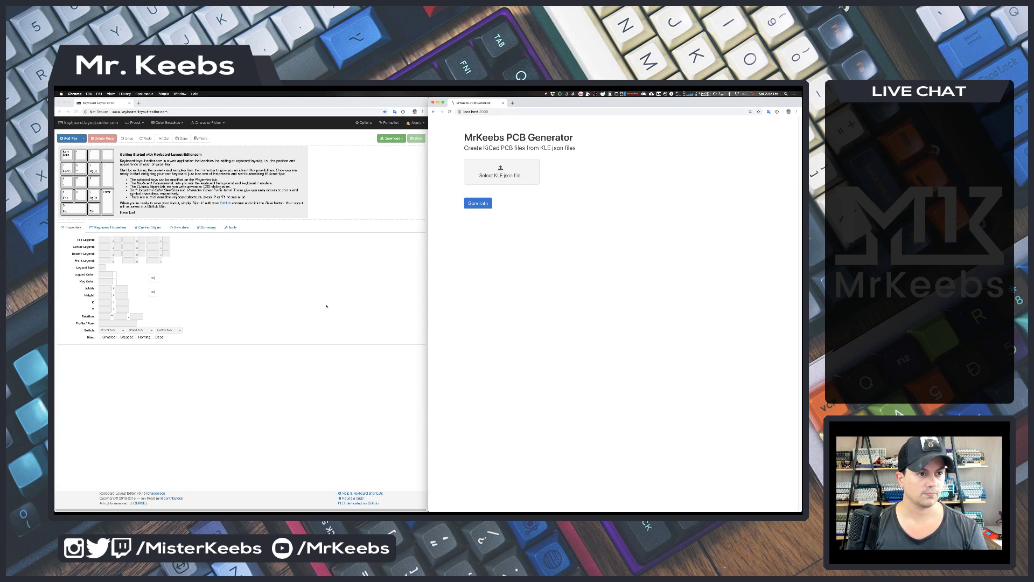
{"action": "left_click", "coordinate": [298, 255]}
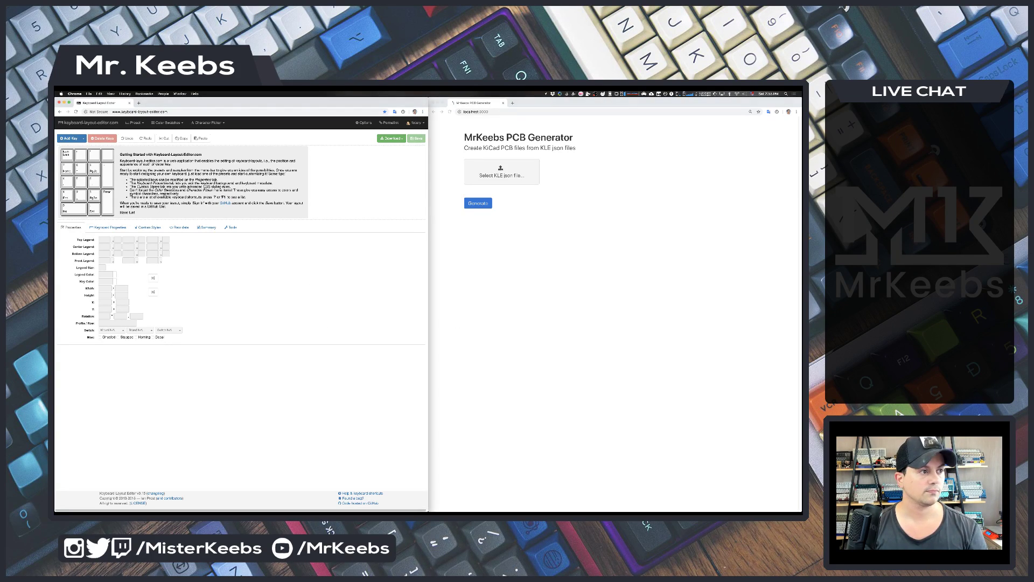
{"action": "key", "text": "super+Tab"}
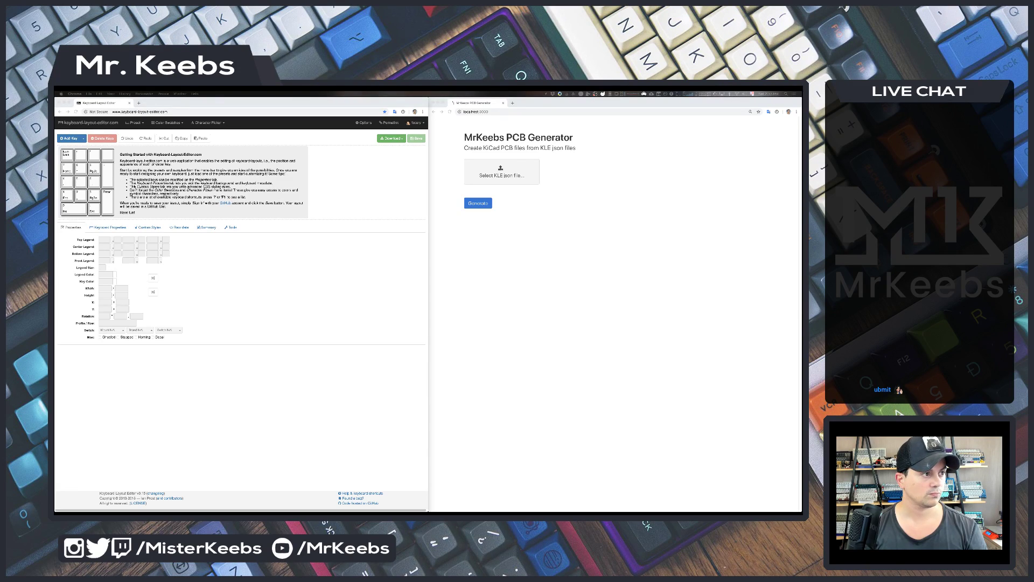
{"action": "key", "text": "super+Tab"}
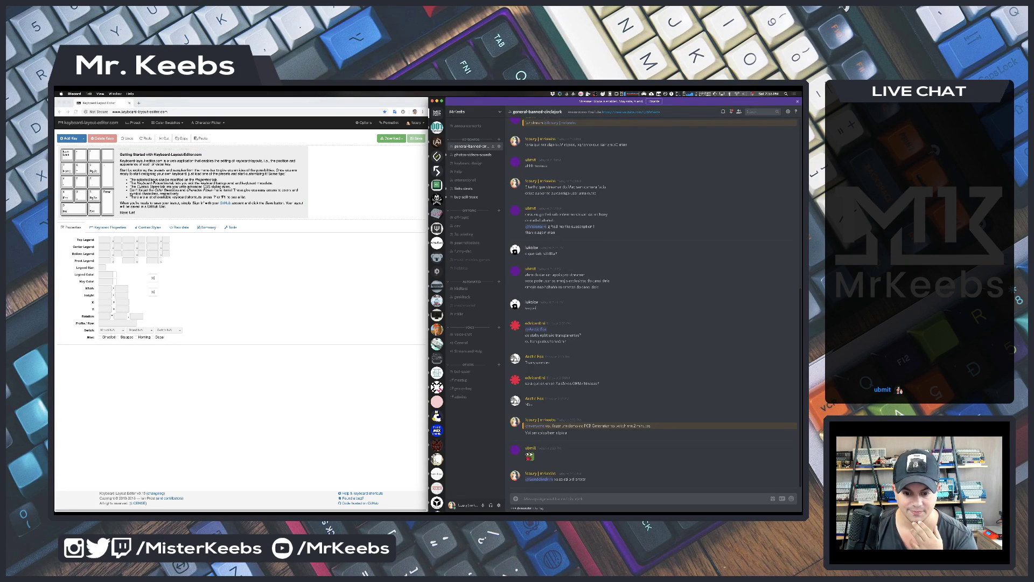
{"action": "left_click", "coordinate": [345, 266]}
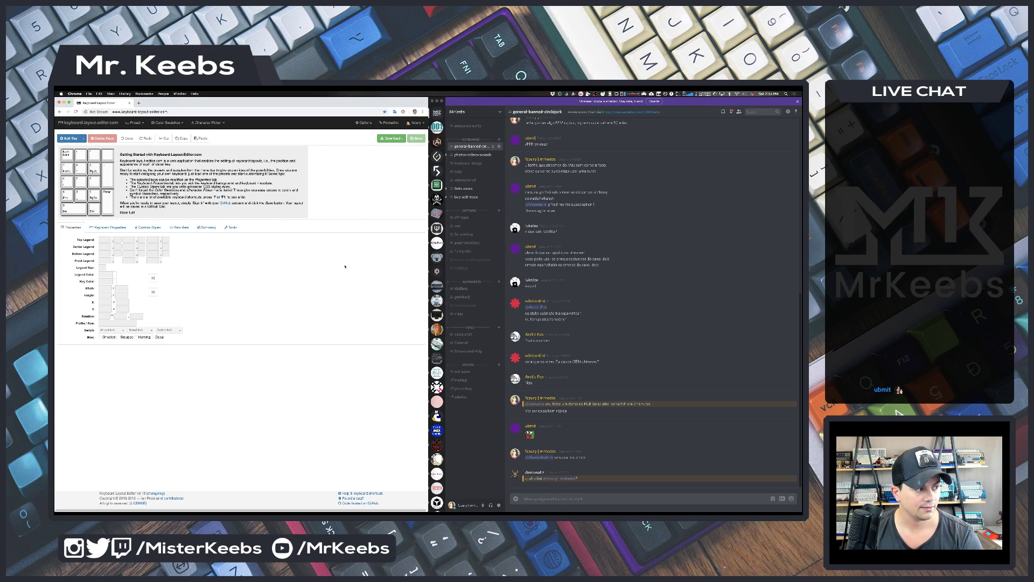
{"action": "left_click", "coordinate": [516, 491]}
- Try the clipboard snippet picker, close it unused, and select the stray message text
{"action": "key", "text": "alt+super+c"}
{"action": "type", "text": "m"}
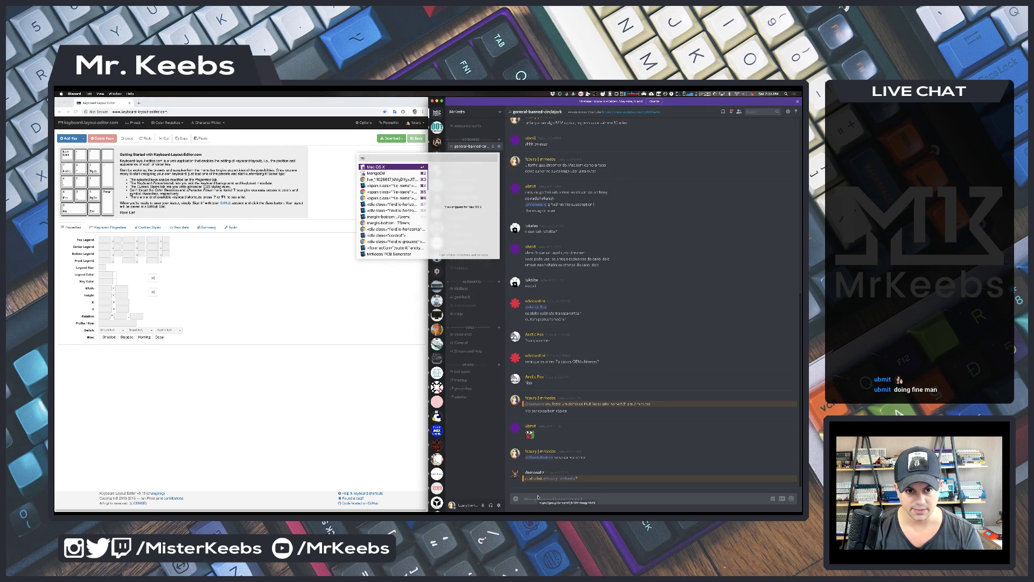
{"action": "type", "text": "is"}
{"action": "key", "text": "BackSpace"}
{"action": "key", "text": "BackSpace"}
{"action": "key", "text": "BackSpace"}
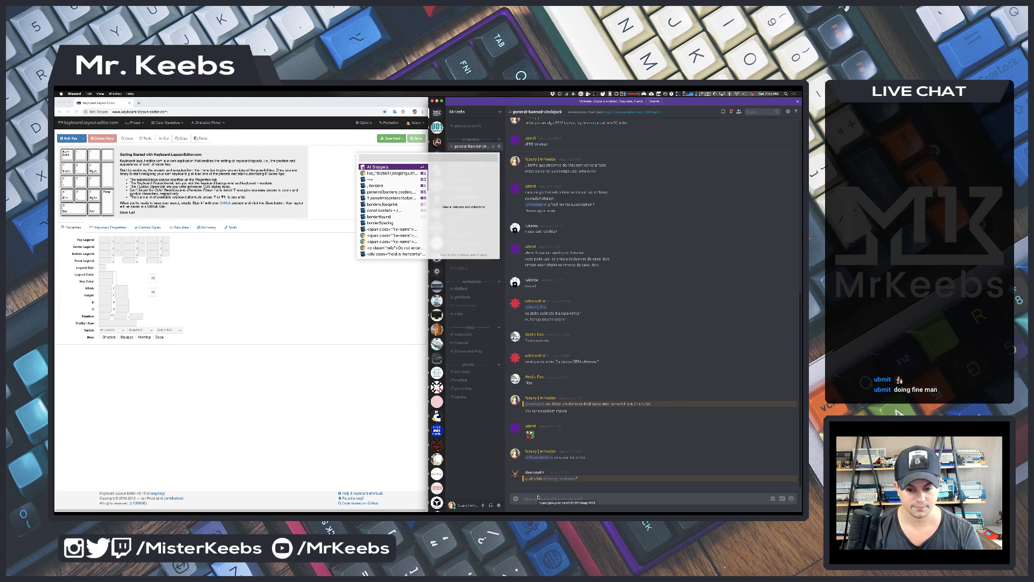
{"action": "key", "text": "Escape"}
{"action": "type", "text": "se cerdi e sbota"}
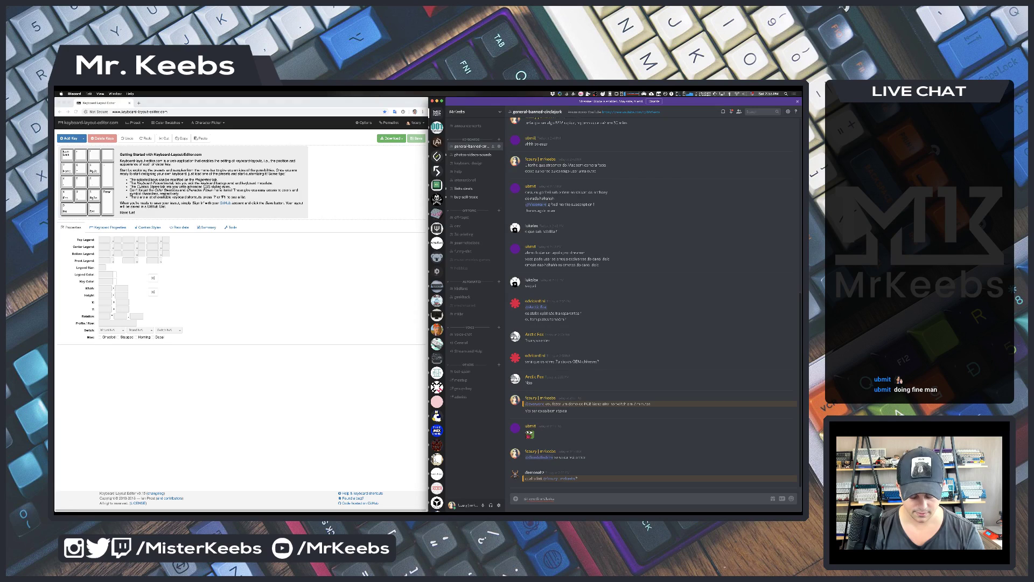
{"action": "key", "text": "ctrl+a"}
{"action": "type", "text": "@everyone"}
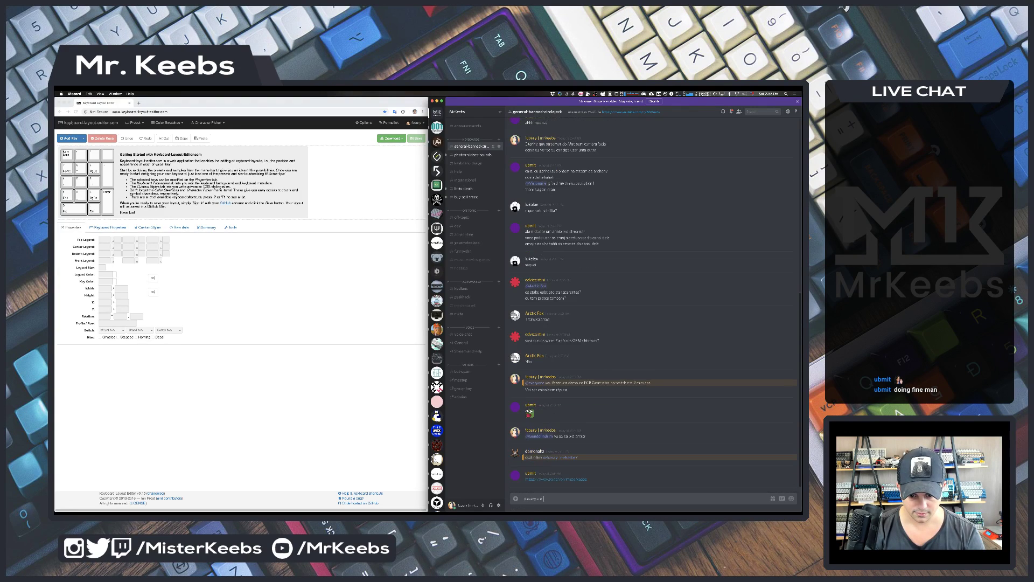
{"action": "key", "text": "super+alt+c"}
{"action": "type", "text": "mister"}
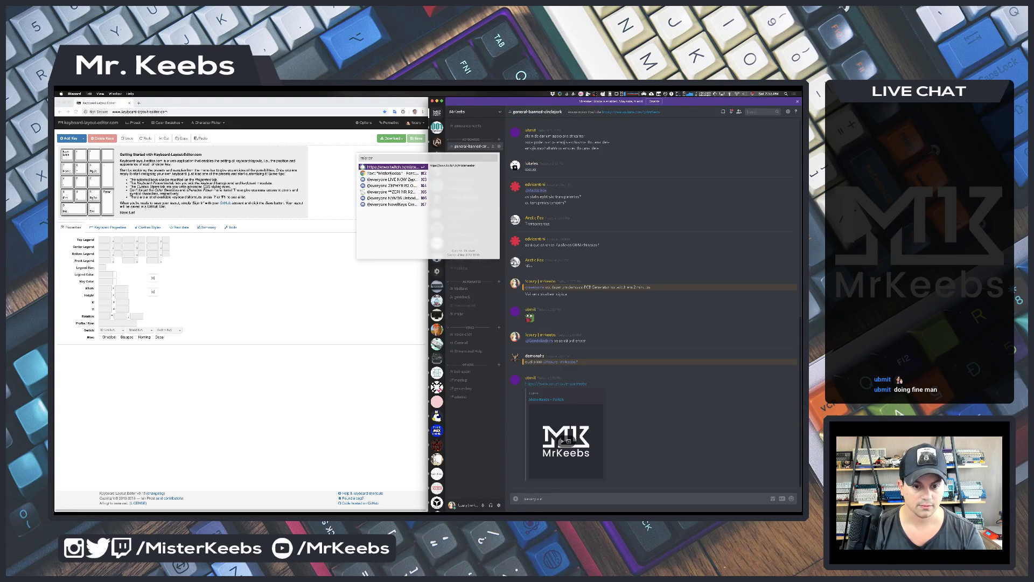
{"action": "key", "text": "Return"}
{"action": "key", "text": "Return"}
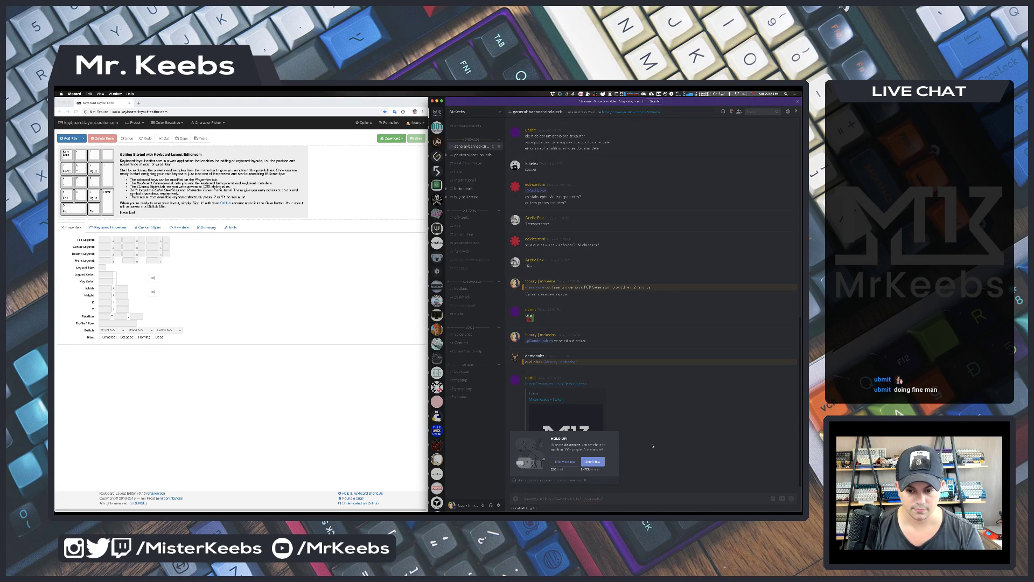
{"action": "key", "text": "Return"}
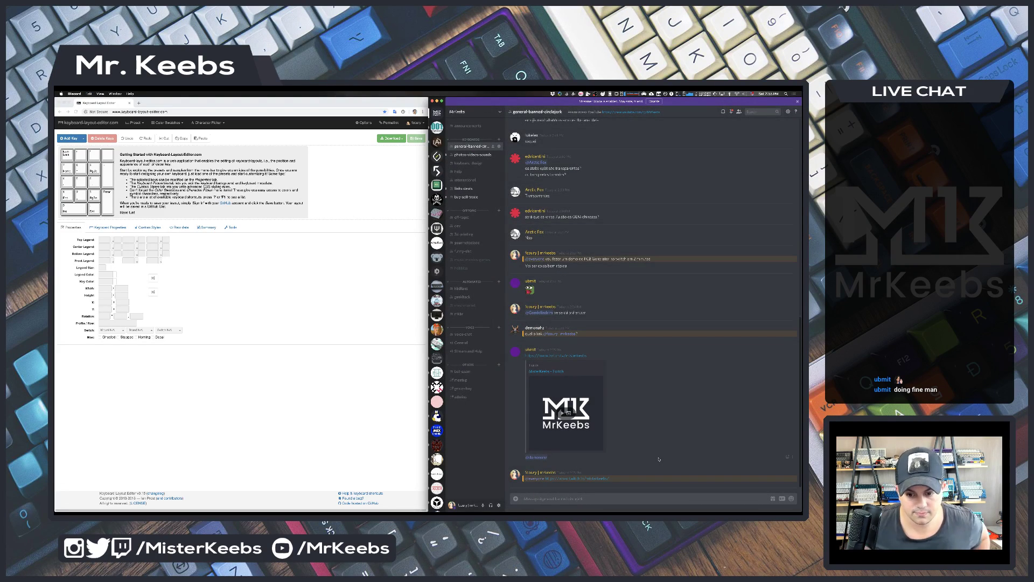
{"action": "left_click", "coordinate": [256, 321]}
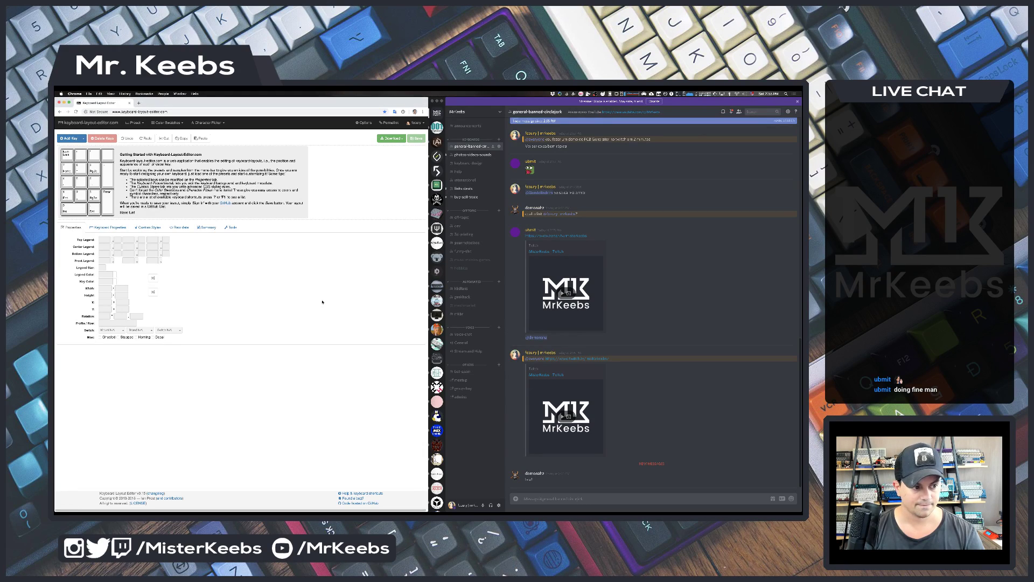
{"action": "key", "text": "super+grave"}
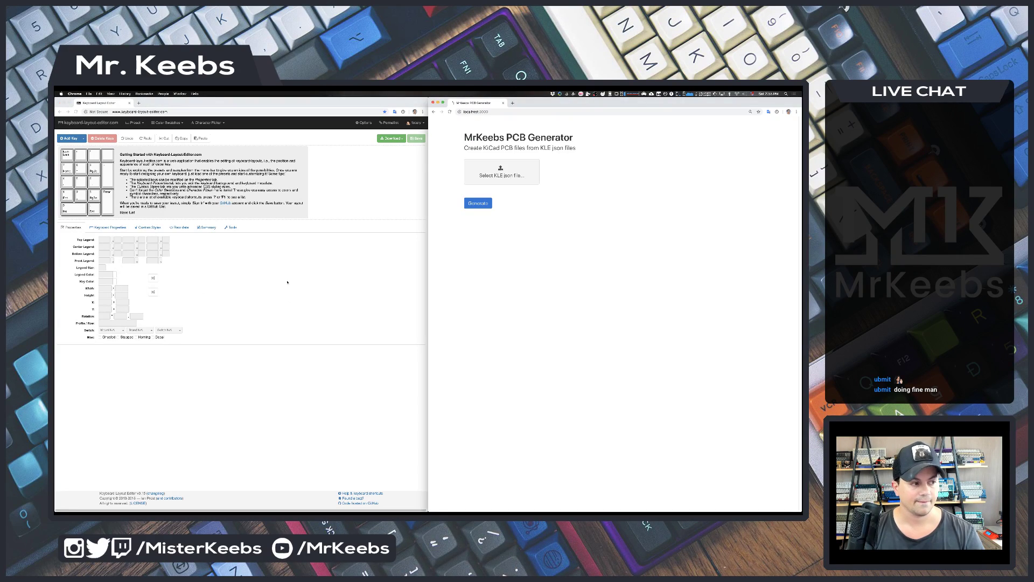
{"action": "key", "text": "super+Tab"}
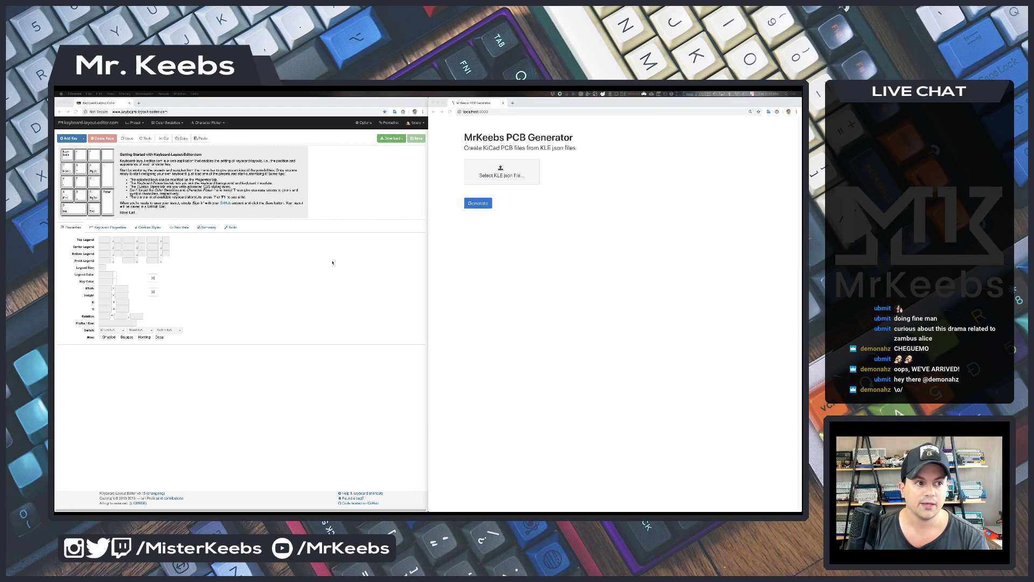
{"action": "left_click", "coordinate": [368, 187]}
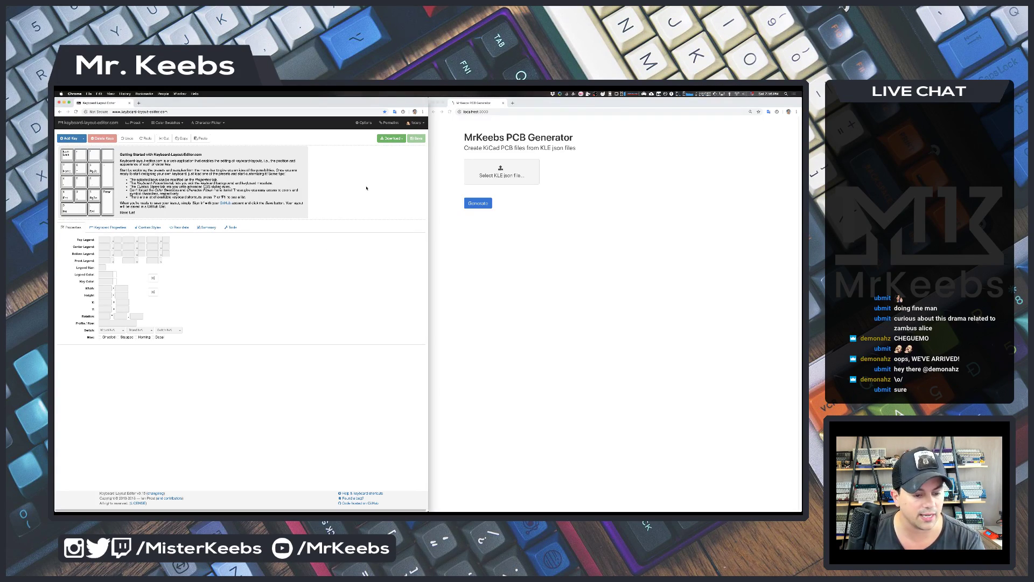
- Load a saved layout from My Layouts, then reopen the list and load Elevate Full
{"action": "left_click", "coordinate": [418, 122]}
{"action": "left_click", "coordinate": [404, 133]}
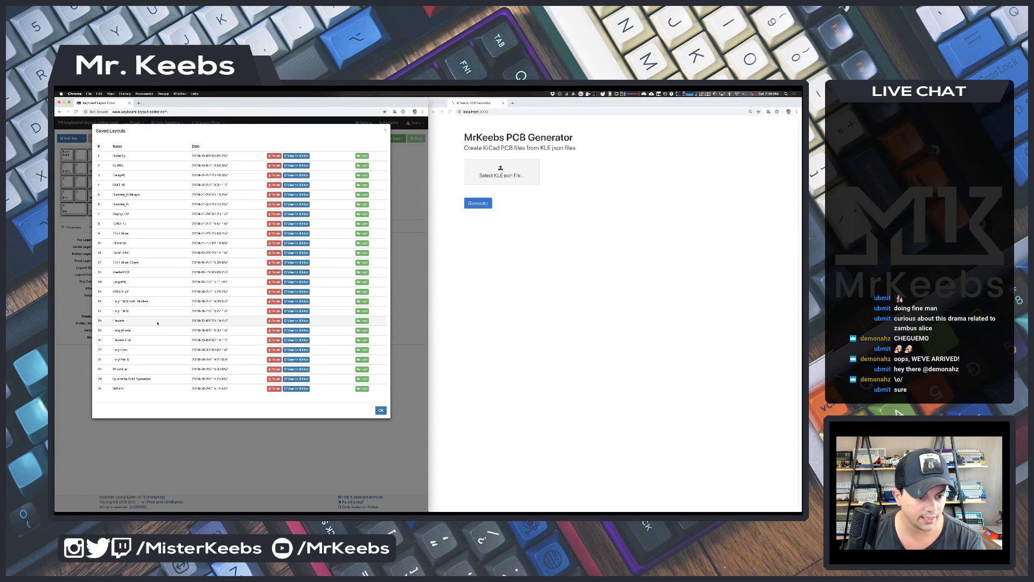
{"action": "left_click", "coordinate": [361, 322]}
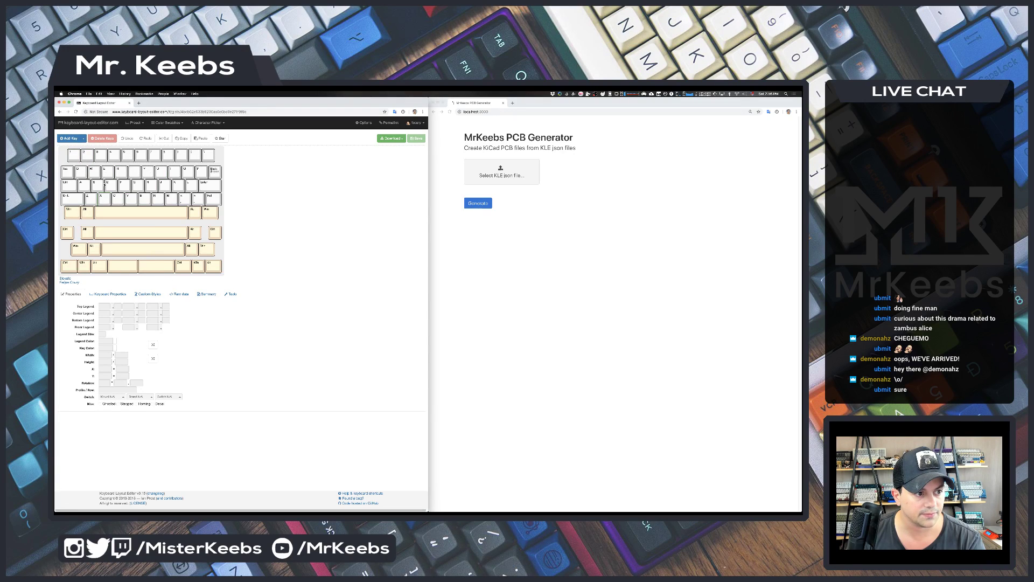
{"action": "left_click", "coordinate": [416, 123]}
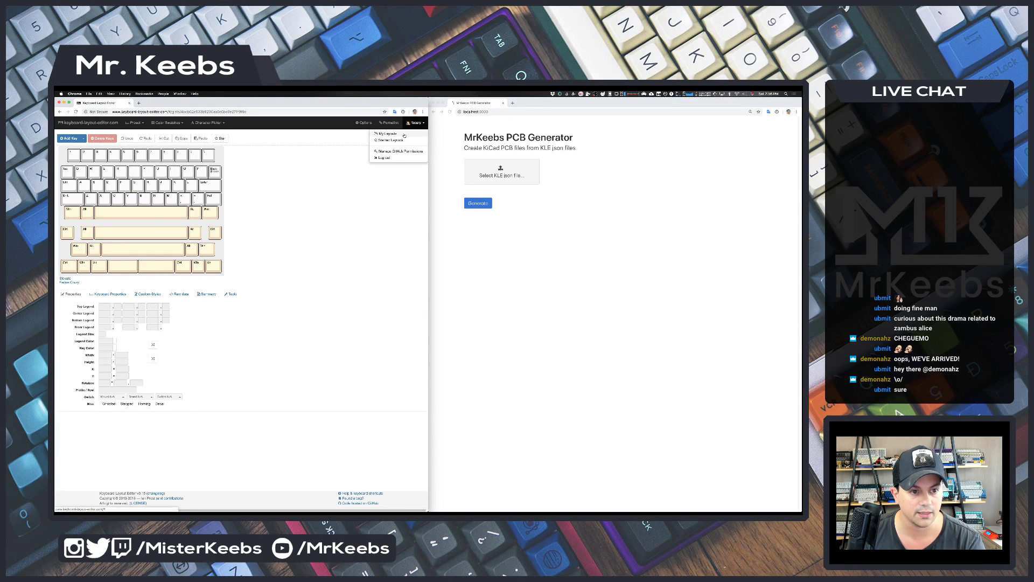
{"action": "left_click", "coordinate": [404, 135]}
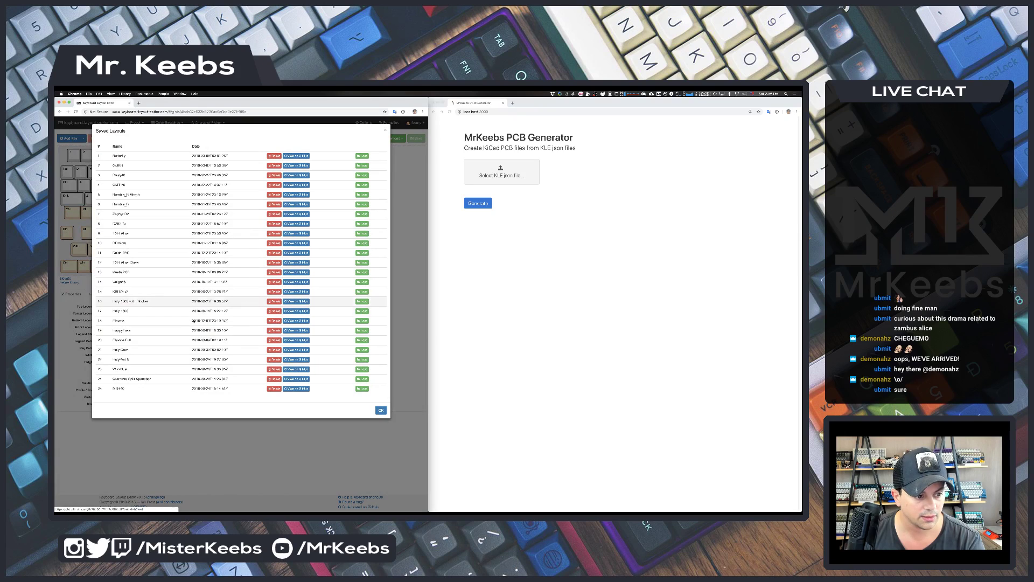
{"action": "left_click", "coordinate": [357, 340]}
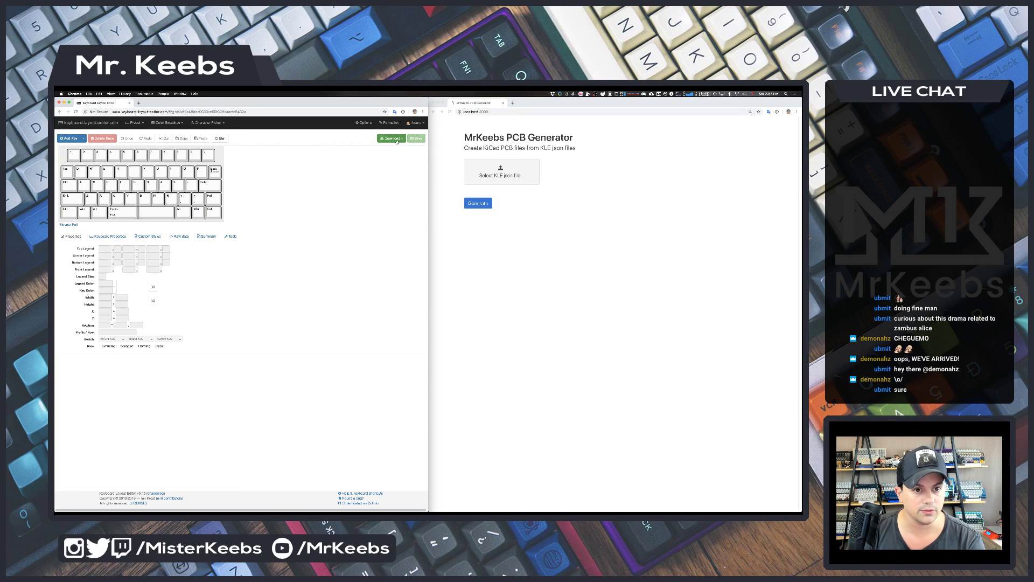
- Download the Elevate Full layout from Keyboard Layout Editor as a JSON file
{"action": "left_click", "coordinate": [391, 138]}
{"action": "left_click", "coordinate": [368, 179]}
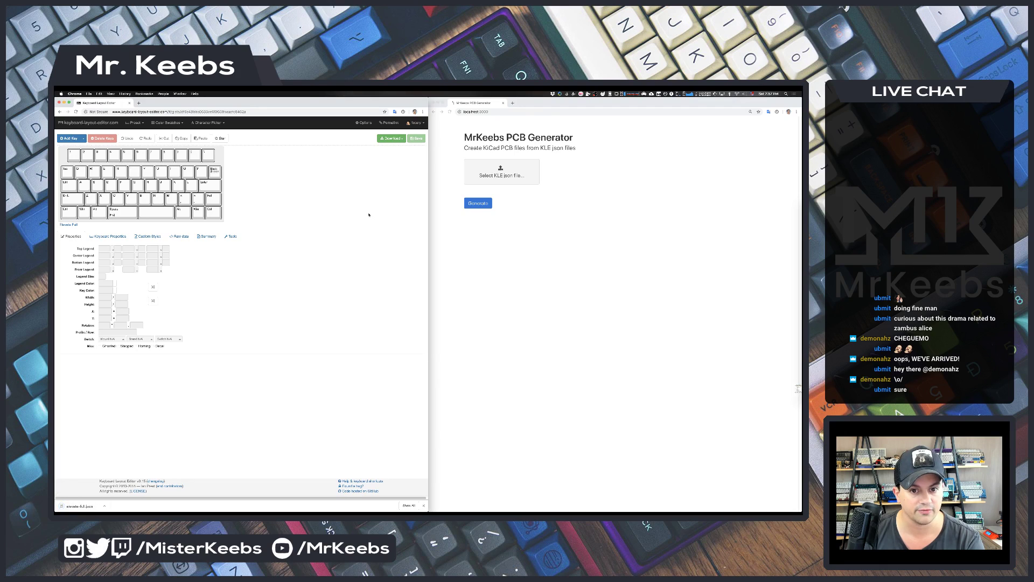
{"action": "left_click", "coordinate": [477, 172]}
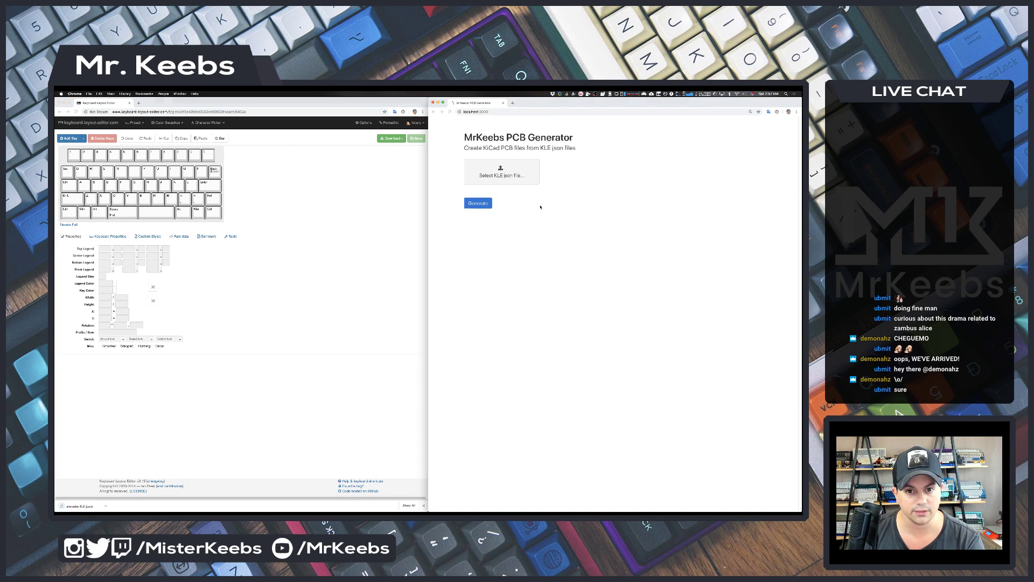
- Upload elevate-full.json to the generator, generate the PCB, and open elevate-full-pcb.zip
{"action": "left_click", "coordinate": [500, 178]}
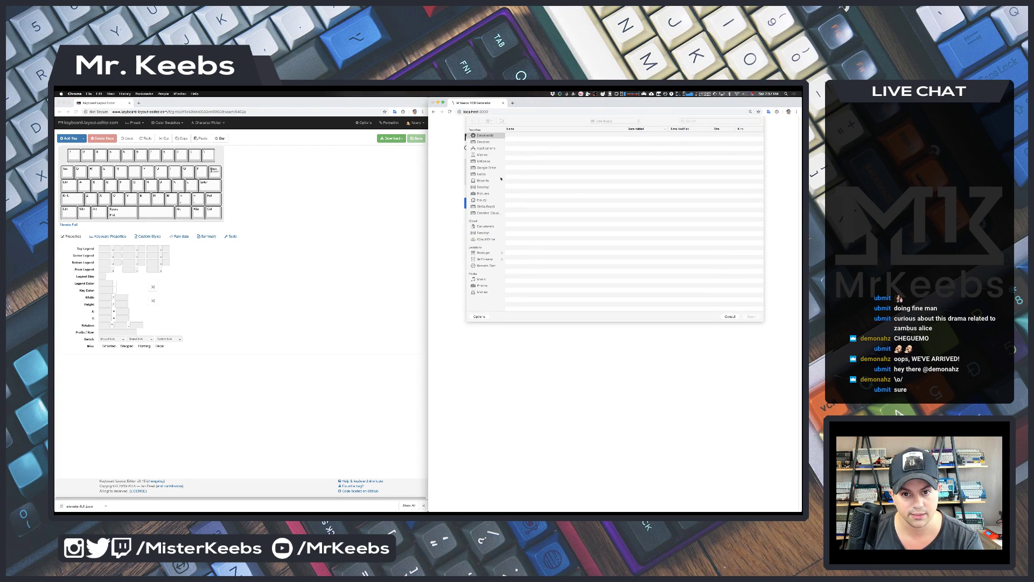
{"action": "left_click", "coordinate": [532, 135]}
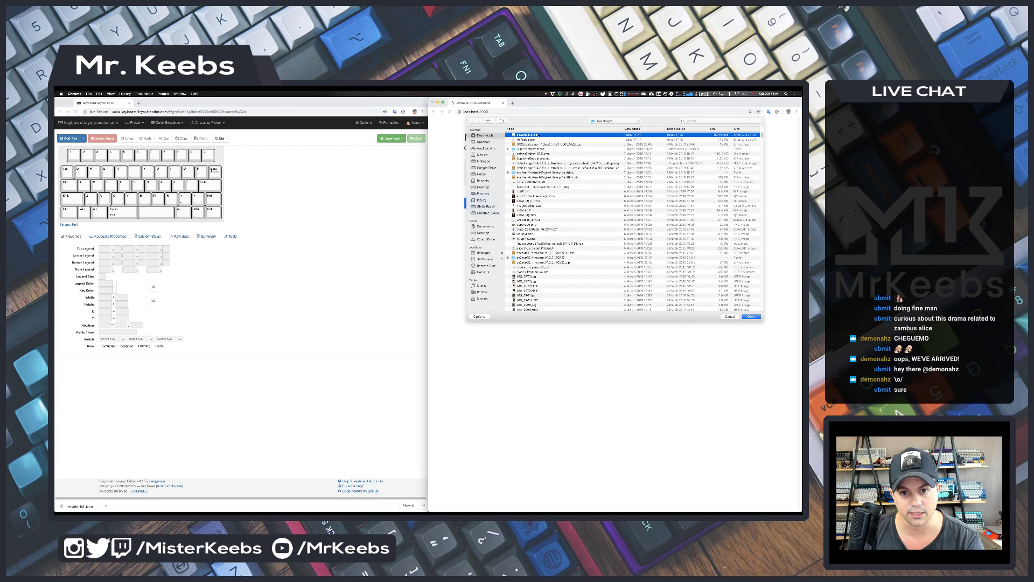
{"action": "double_click", "coordinate": [541, 135]}
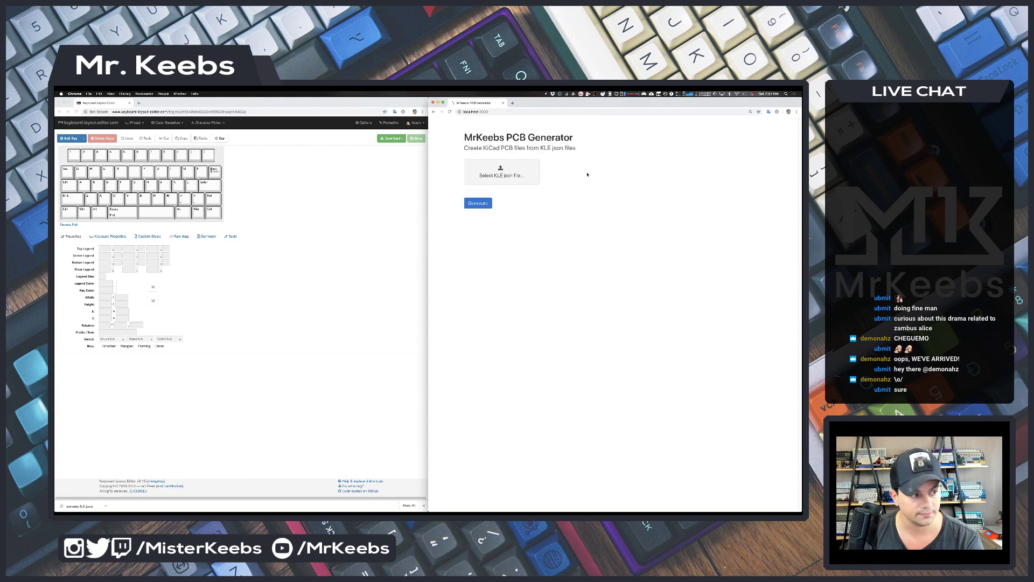
{"action": "left_click", "coordinate": [477, 203]}
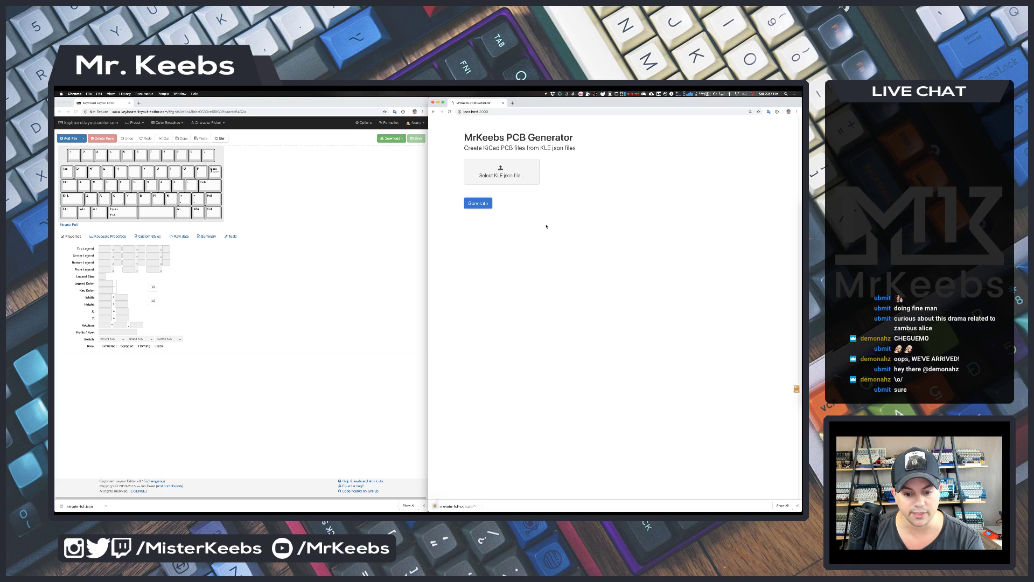
{"action": "left_click", "coordinate": [456, 505]}
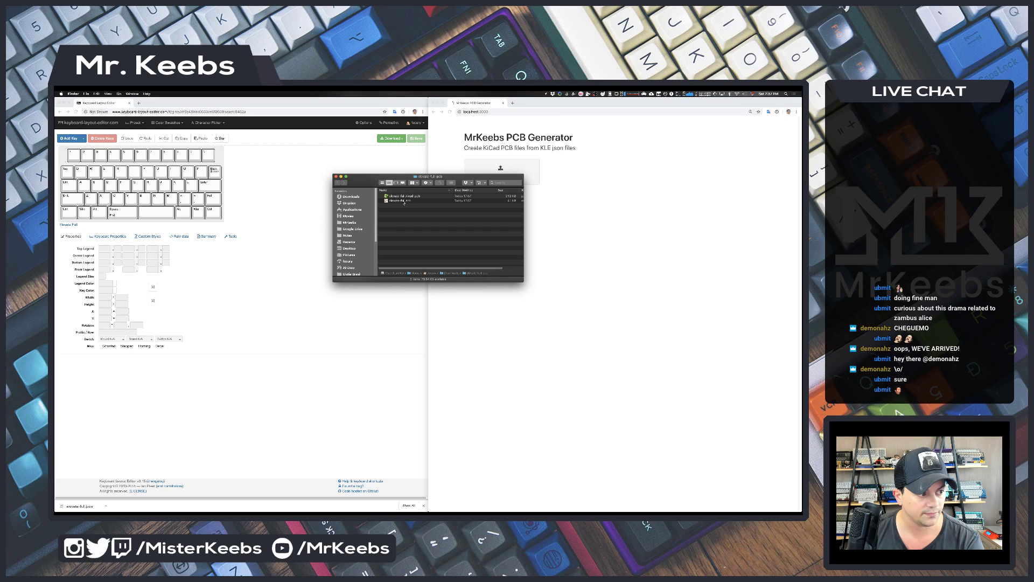
{"action": "double_click", "coordinate": [404, 203]}
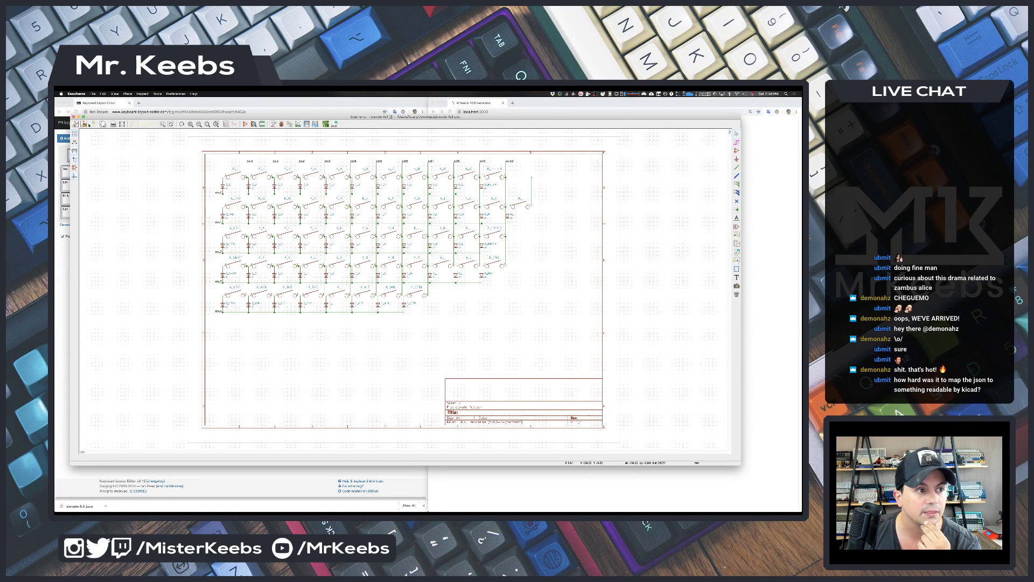
{"action": "left_click", "coordinate": [73, 117]}
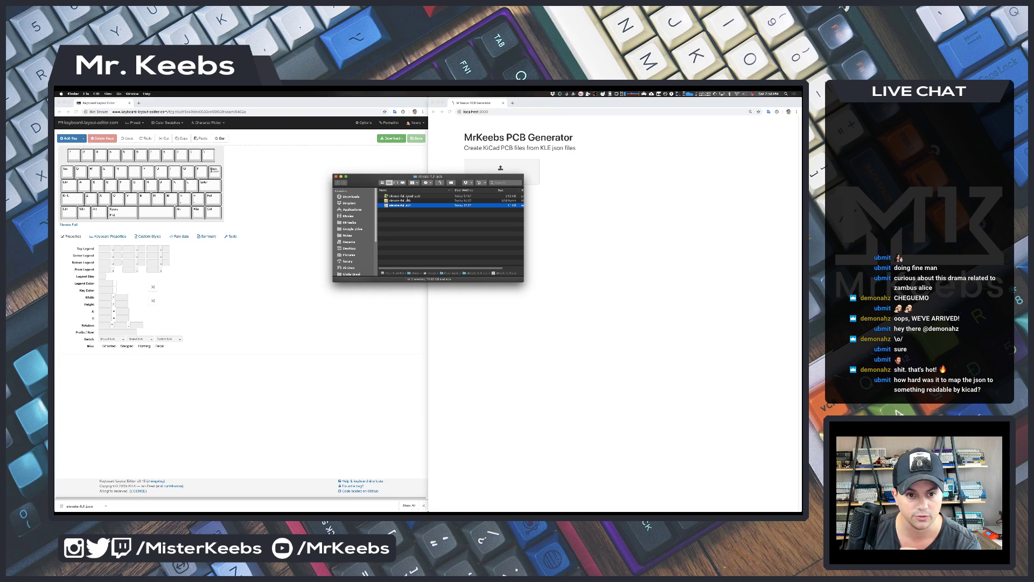
- Open elevate-full.kicad_pcb in Pcbnew and move the diode beside K_U and K_I slightly down
{"action": "double_click", "coordinate": [405, 196]}
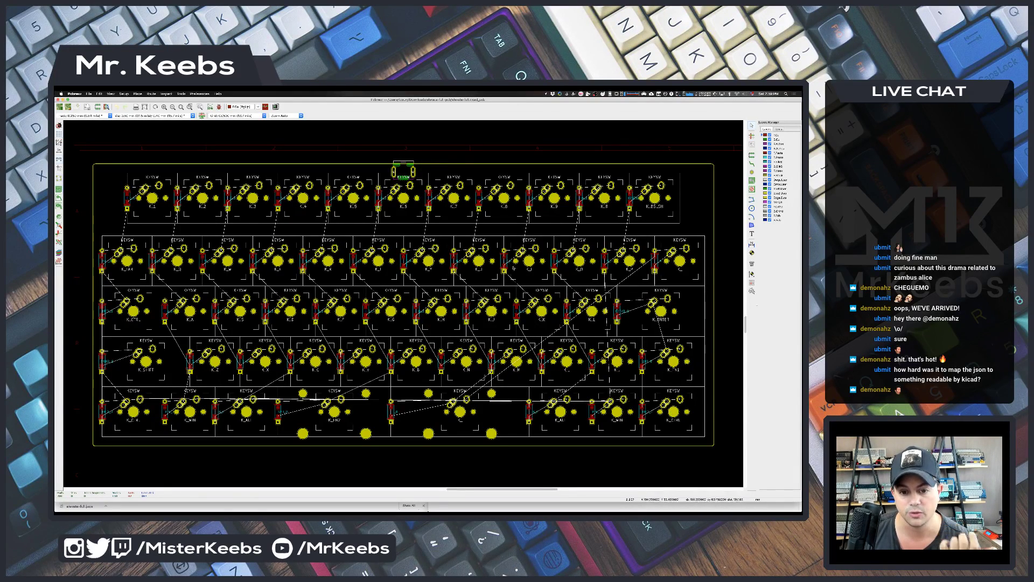
{"action": "left_click", "coordinate": [504, 259]}
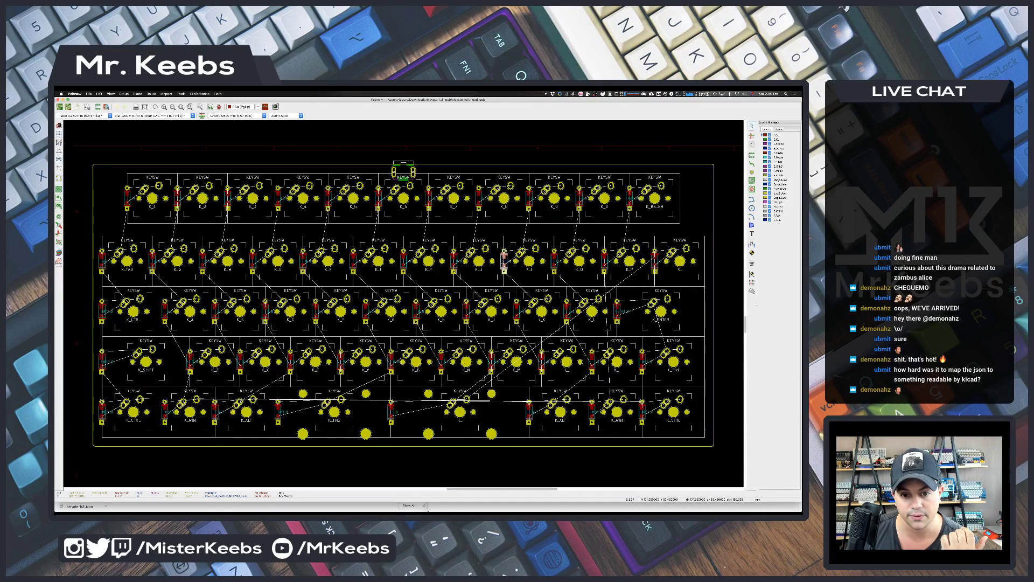
{"action": "left_click_drag", "start_coordinate": [503, 259], "coordinate": [503, 262]}
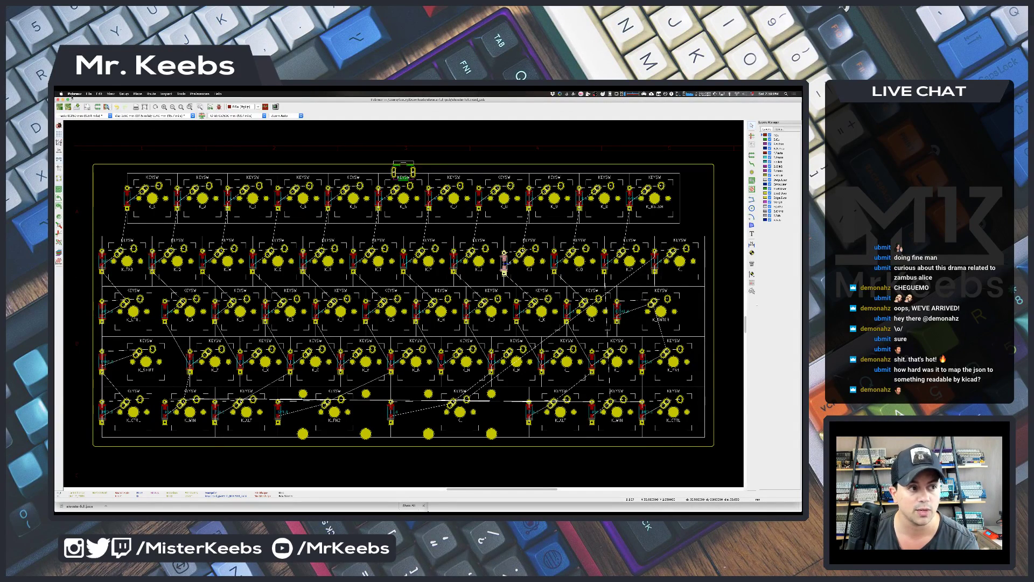
- Quit Pcbnew without saving changes and close the Finder window
{"action": "key", "text": "super+q"}
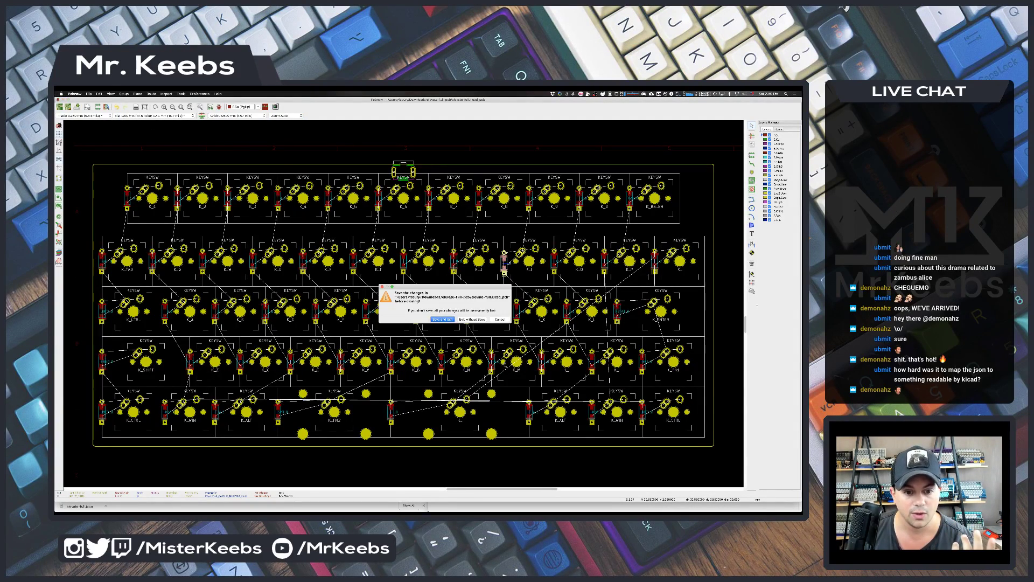
{"action": "left_click", "coordinate": [462, 318]}
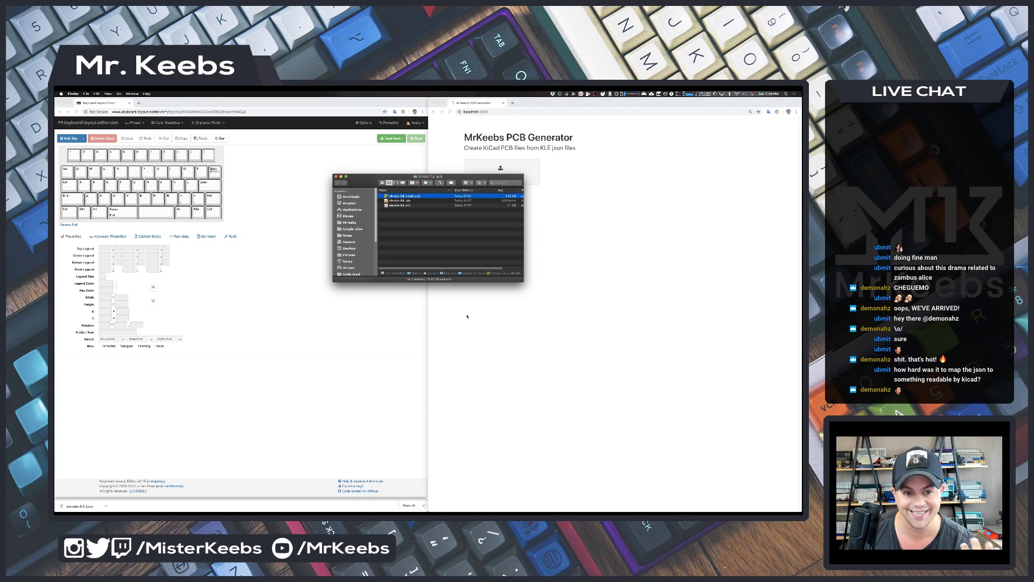
{"action": "left_click", "coordinate": [337, 177]}
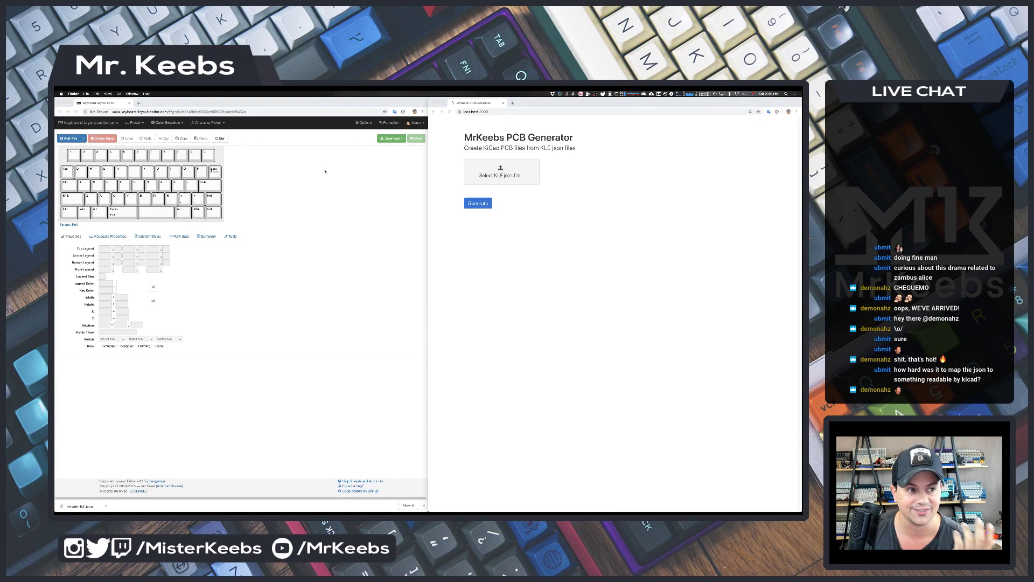
- Load the ANSI 104 preset, download it as JSON, and open the generator's file picker
{"action": "left_click", "coordinate": [135, 123]}
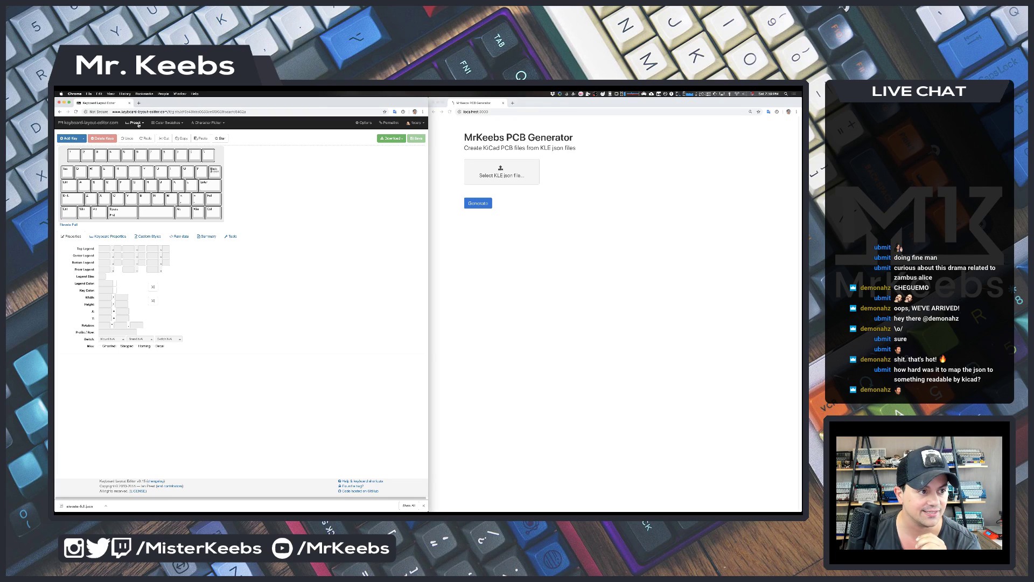
{"action": "left_click", "coordinate": [135, 123]}
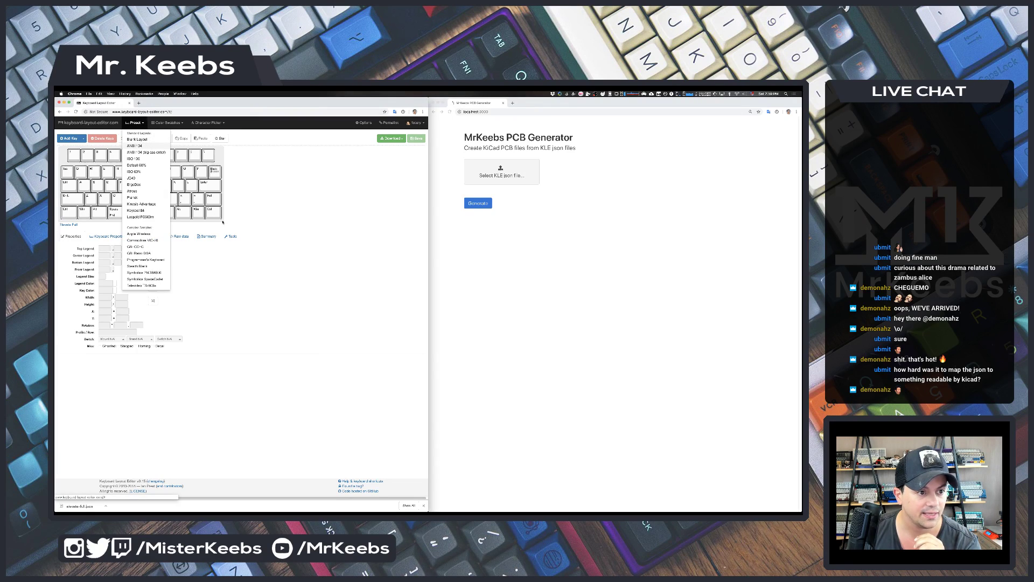
{"action": "left_click", "coordinate": [136, 145]}
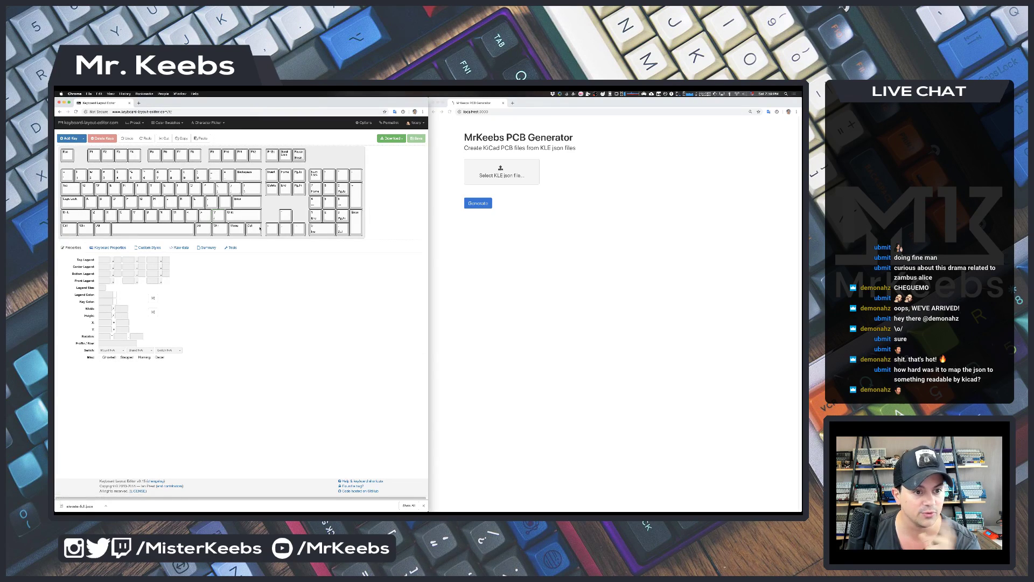
{"action": "left_click", "coordinate": [392, 139]}
{"action": "left_click", "coordinate": [364, 177]}
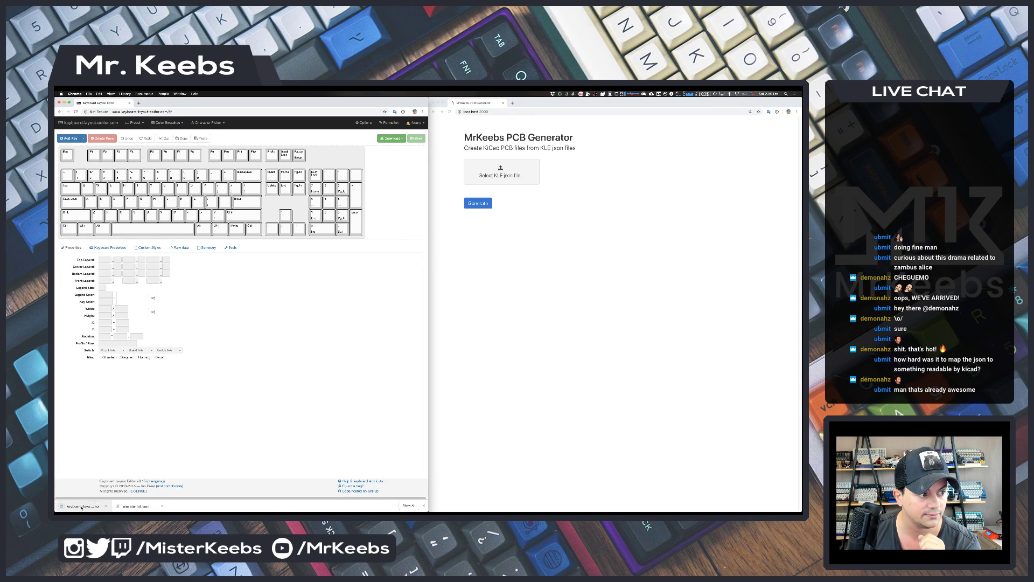
{"action": "left_click_drag", "start_coordinate": [82, 507], "coordinate": [482, 205]}
{"action": "left_click", "coordinate": [498, 175]}
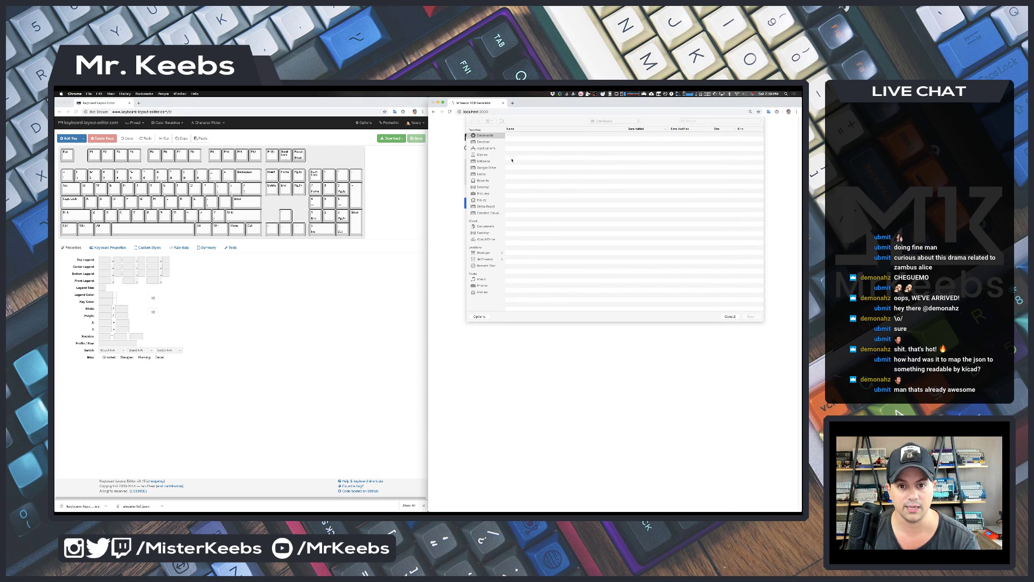
- Generate KiCad files from the ANSI 104 JSON, extract the zip, and open its schematic
{"action": "double_click", "coordinate": [530, 135]}
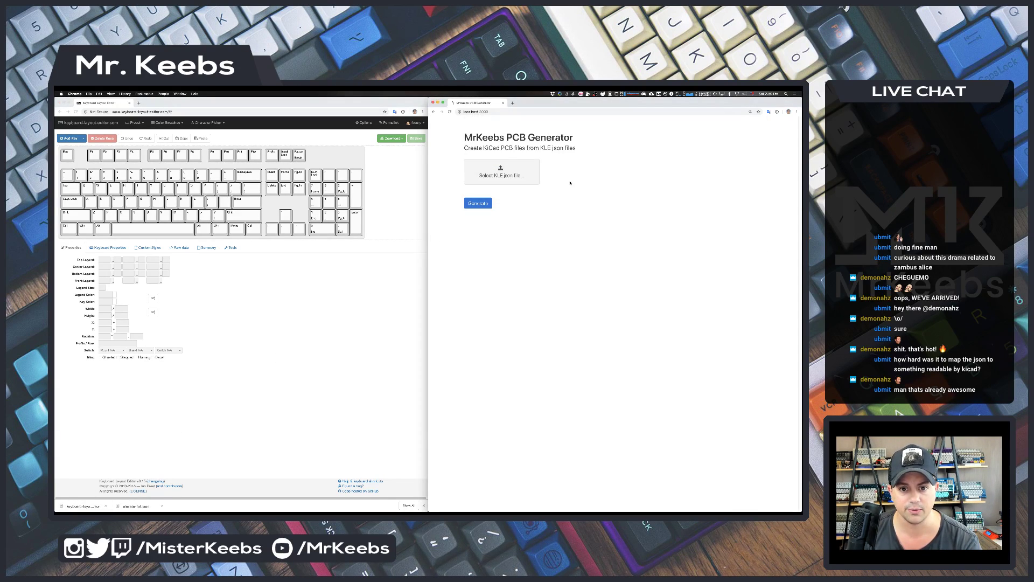
{"action": "left_click", "coordinate": [480, 203]}
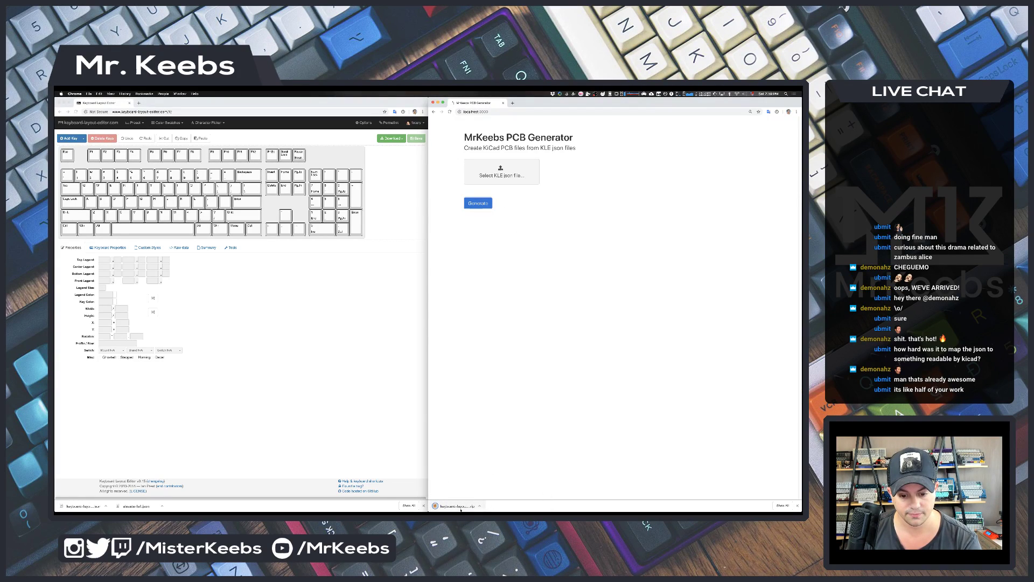
{"action": "left_click", "coordinate": [457, 506]}
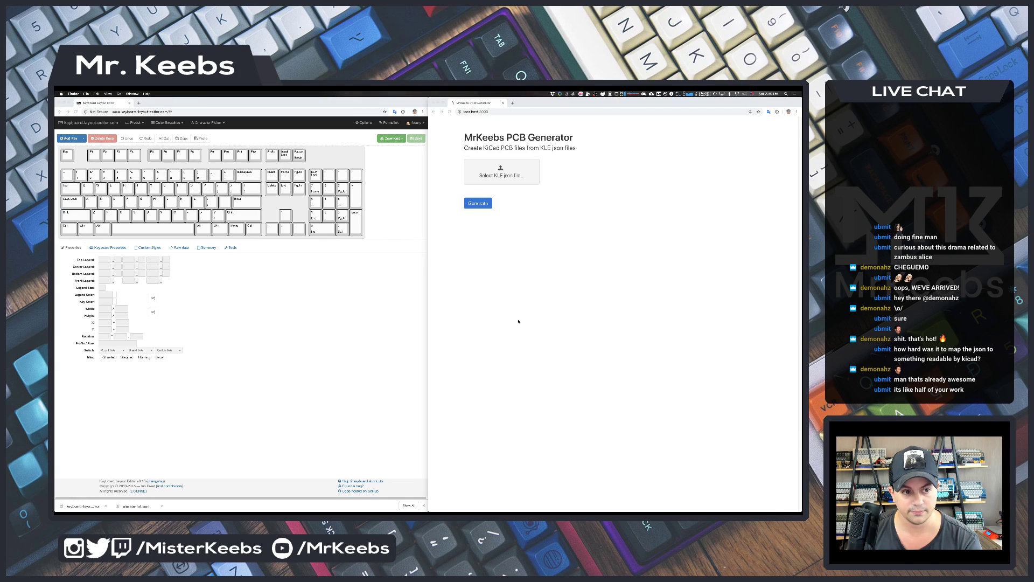
{"action": "left_click", "coordinate": [423, 197]}
{"action": "double_click", "coordinate": [421, 200]}
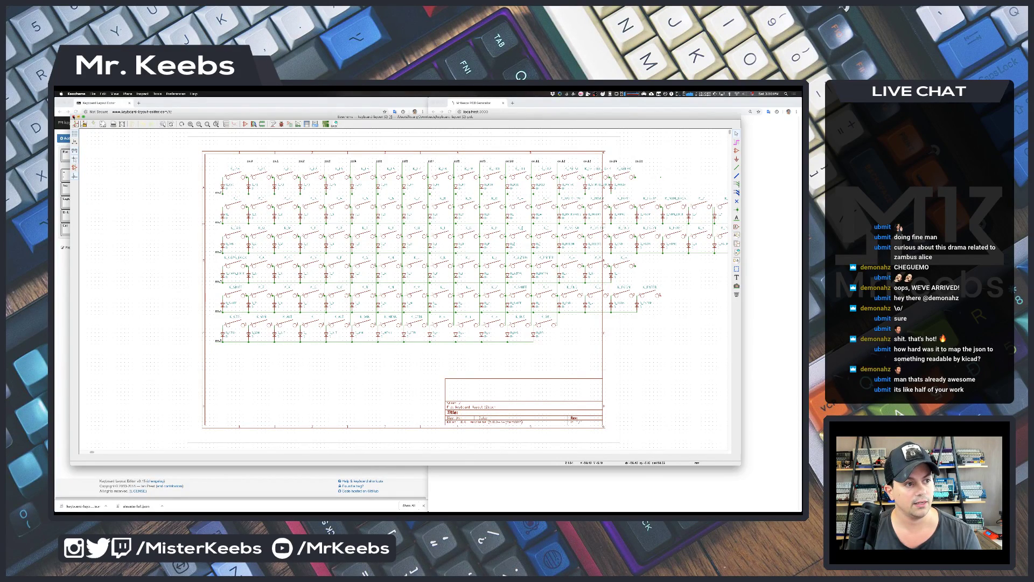
- Hide Eeschema after reviewing the full-size six-row switch-and-diode matrix schematic
{"action": "key", "text": "super+h"}
- Open the generated full-size .kicad_pcb board in Pcbnew to inspect its footprints
{"action": "double_click", "coordinate": [438, 196]}
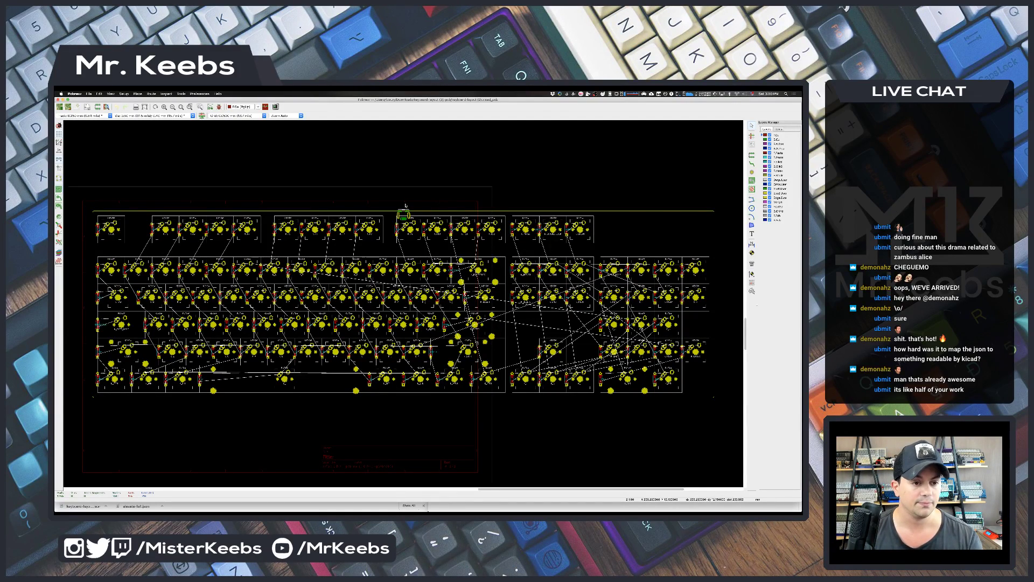
- Hide Pcbnew, close Finder, and load the saved Butterfly layout from My Layouts
{"action": "key", "text": "super+h"}
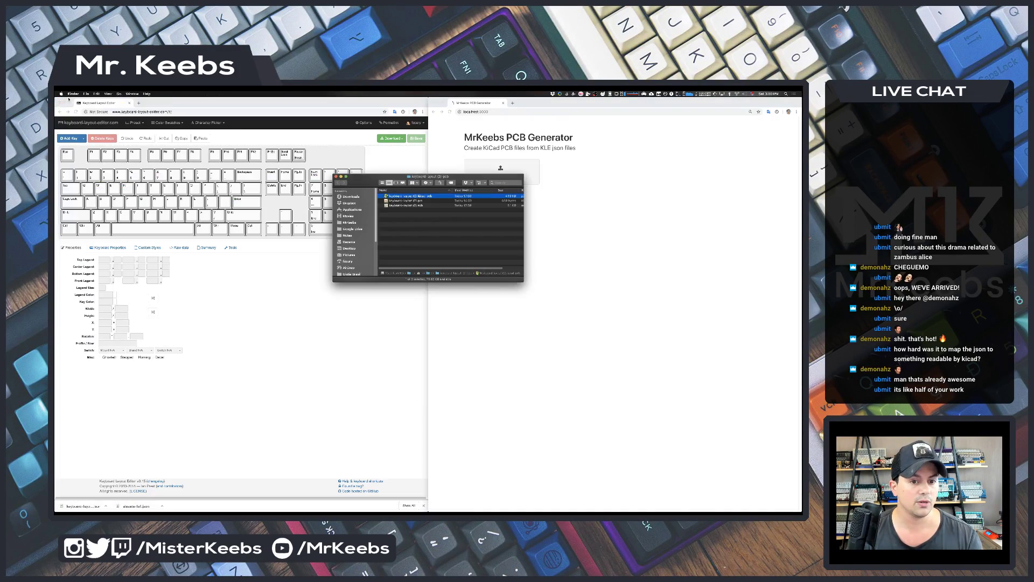
{"action": "key", "text": "super+w"}
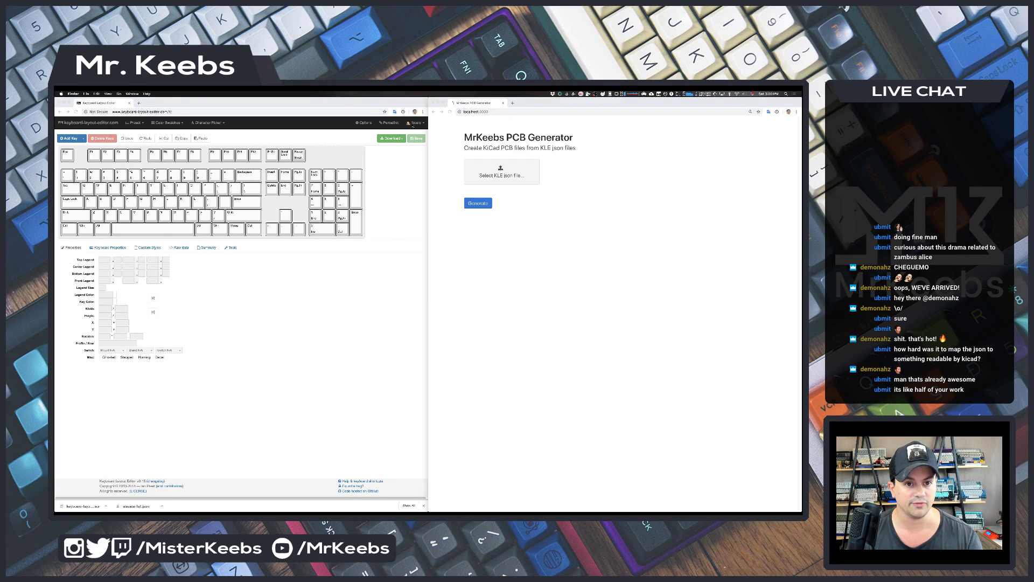
{"action": "left_click", "coordinate": [416, 138]}
{"action": "left_click", "coordinate": [400, 148]}
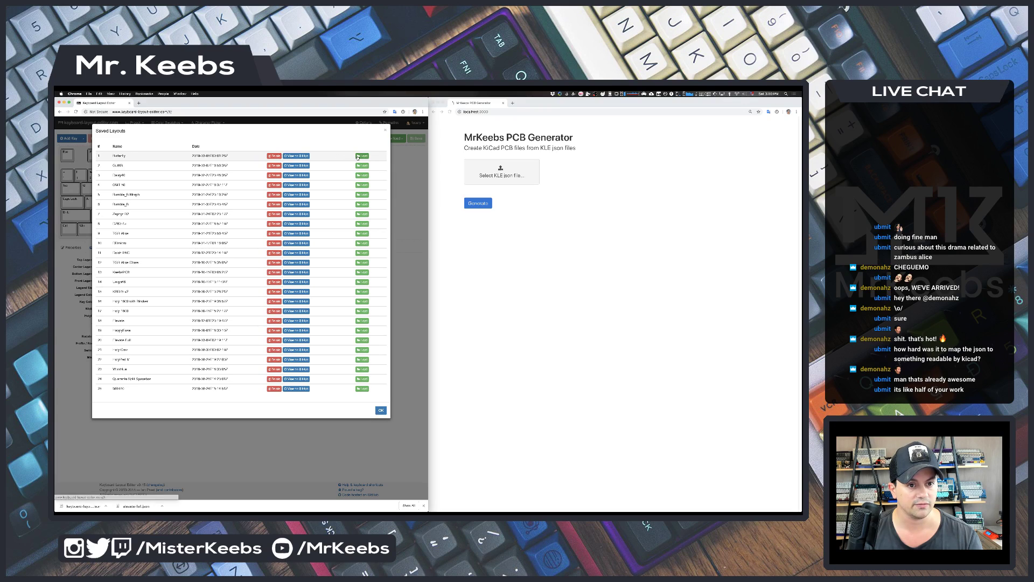
{"action": "left_click", "coordinate": [357, 157]}
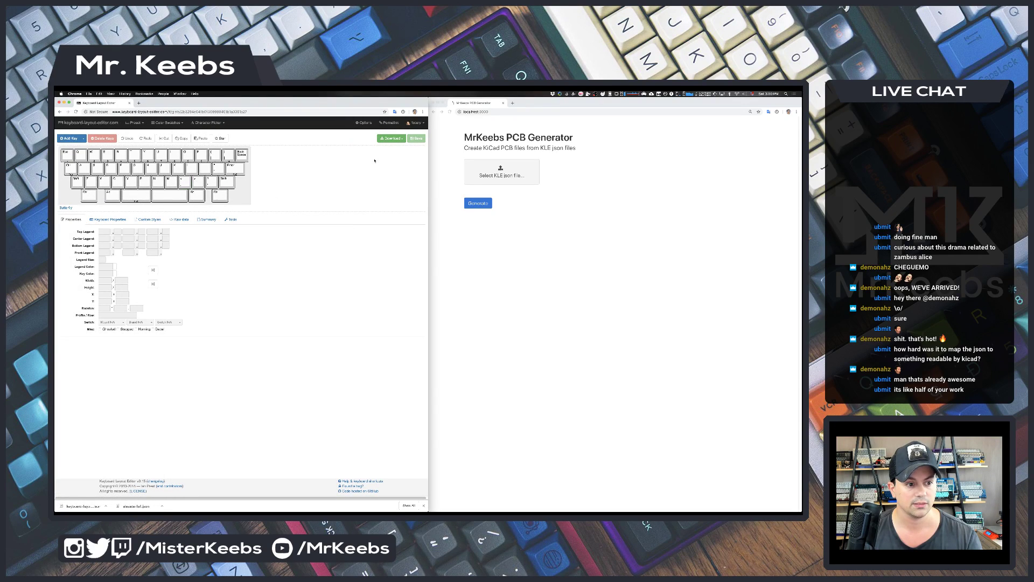
- Download the Butterfly layout as JSON and select butterfly.json in the generator
{"action": "left_click", "coordinate": [391, 138]}
{"action": "left_click", "coordinate": [377, 181]}
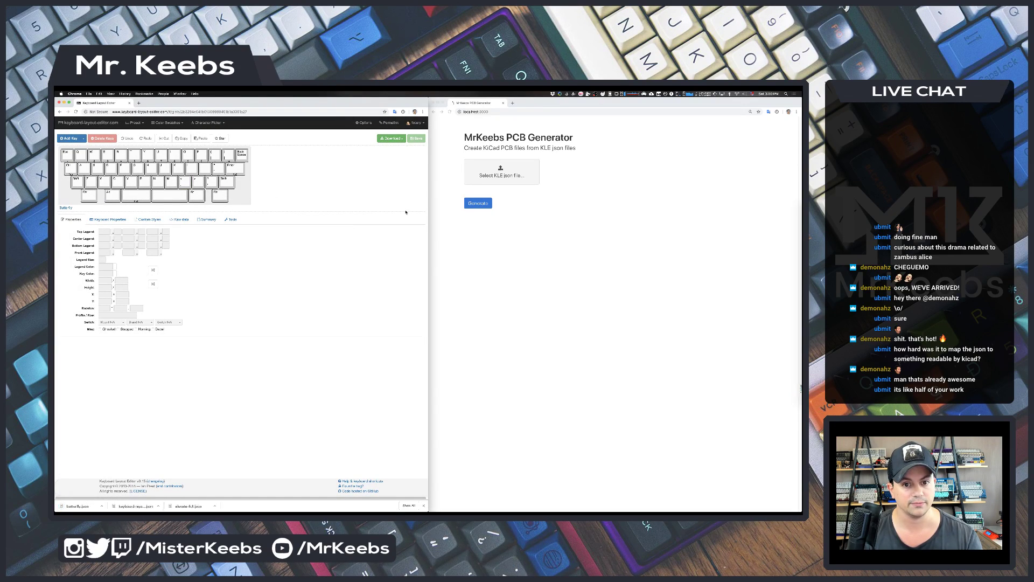
{"action": "left_click", "coordinate": [501, 171]}
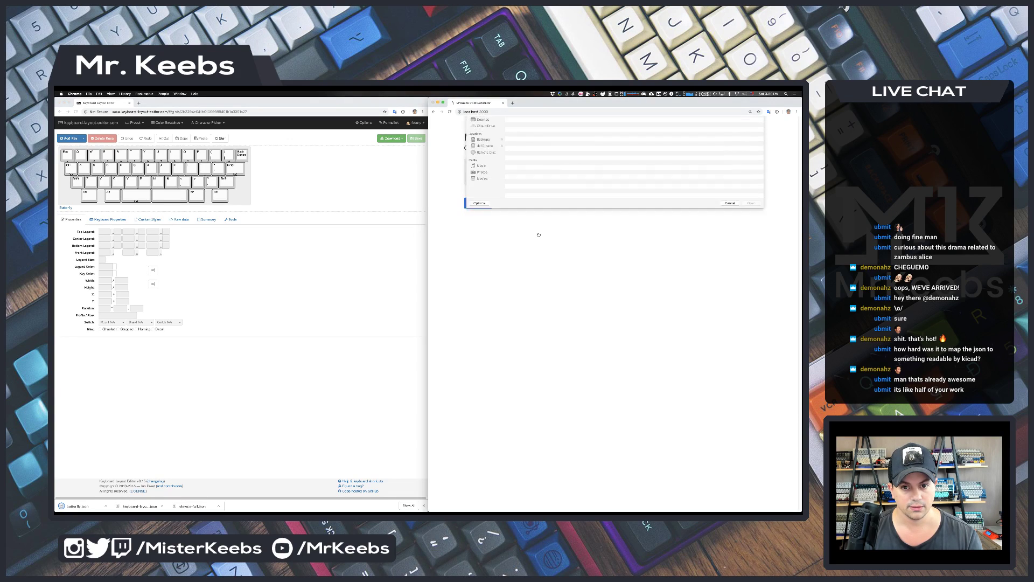
{"action": "left_click", "coordinate": [524, 135]}
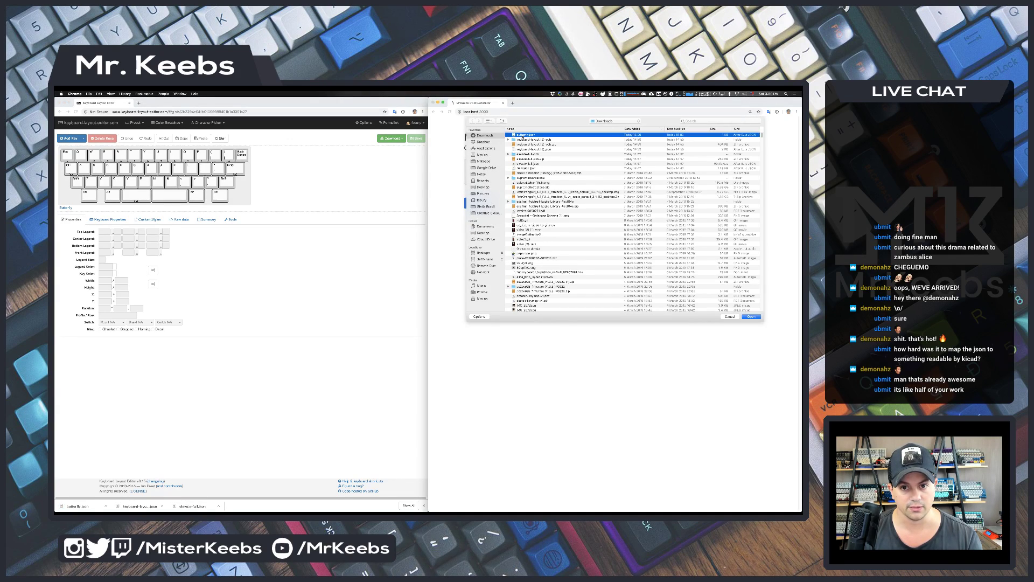
{"action": "double_click", "coordinate": [524, 136]}
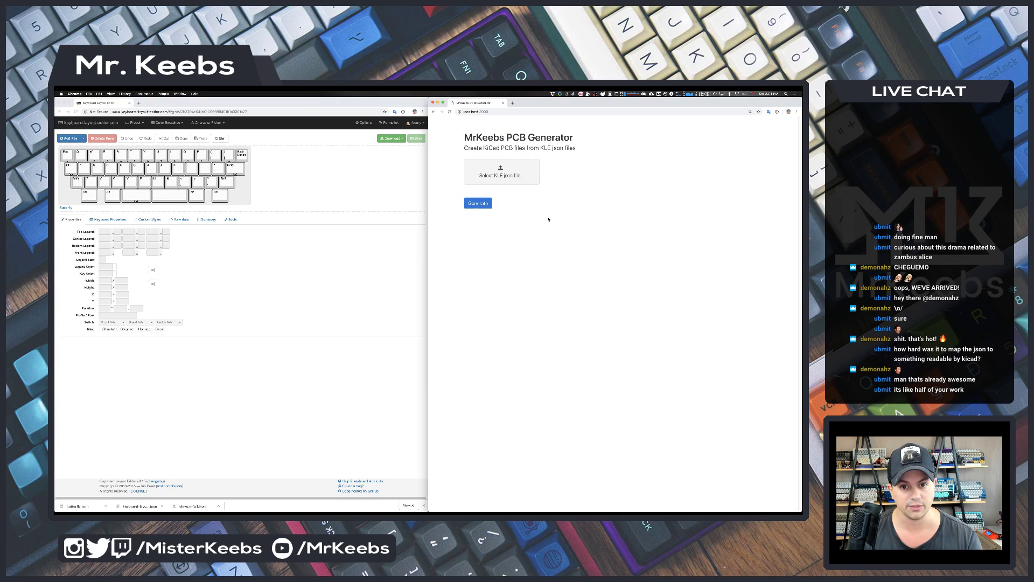
- Generate the Butterfly PCB files and open butterfly-pcb.zip to extract it
{"action": "left_click", "coordinate": [477, 203]}
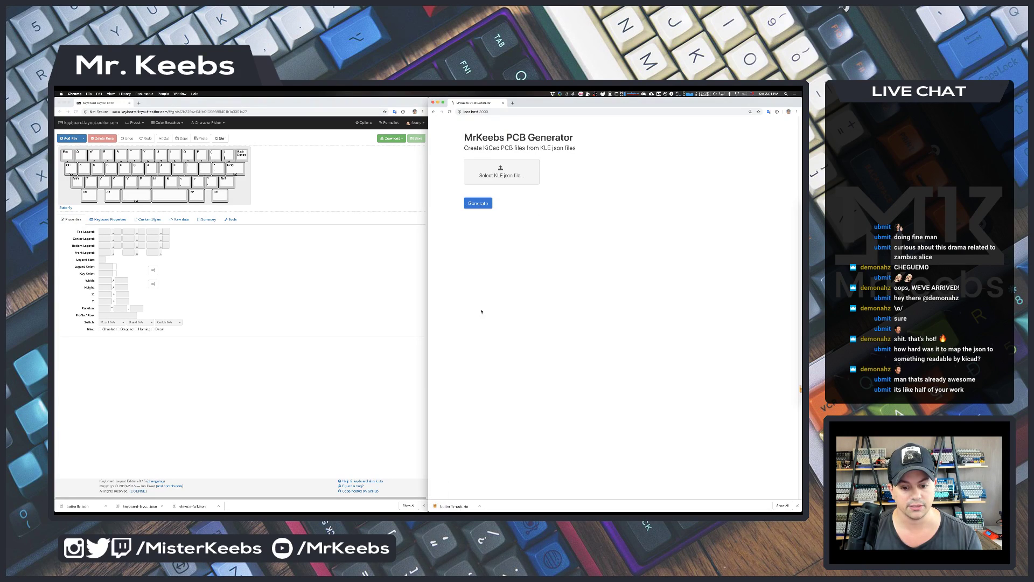
{"action": "left_click", "coordinate": [477, 506]}
{"action": "left_click", "coordinate": [487, 486]}
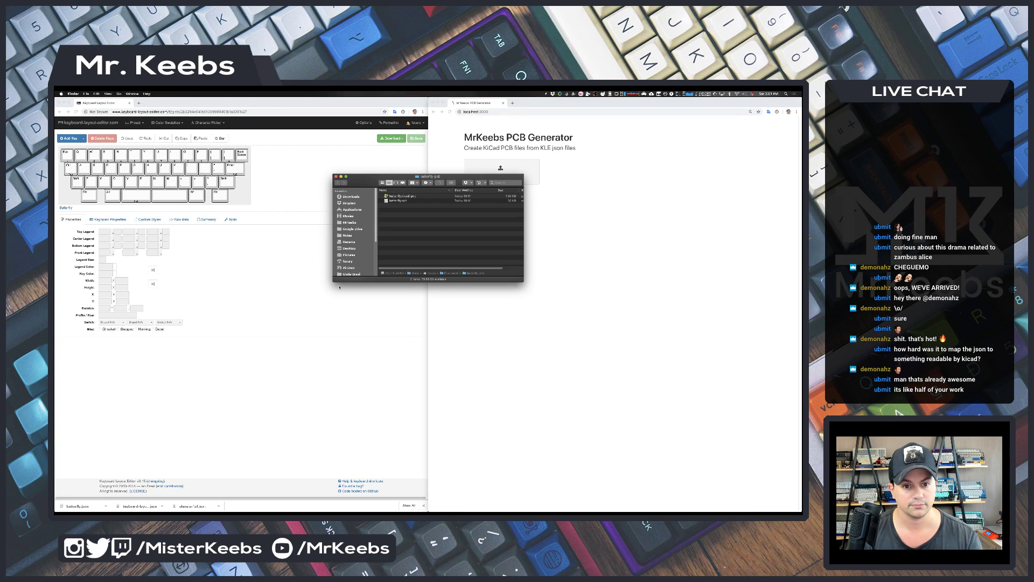
- Open butterfly.sch in Eeschema to review its four-row switch-and-diode matrix
{"action": "double_click", "coordinate": [395, 202]}
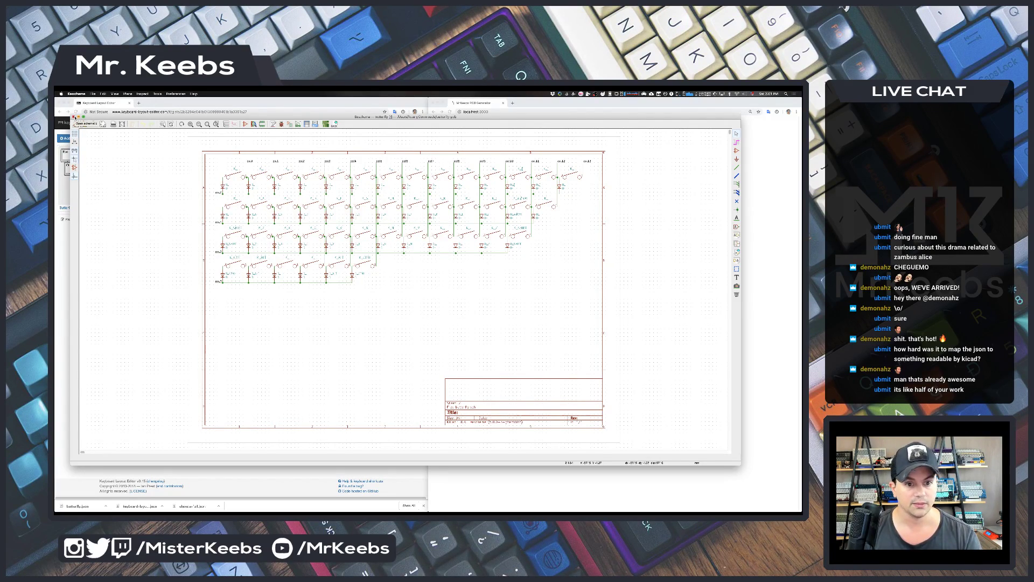
- Open the flipped Butterfly .pcb board in Pcbnew to check its generated footprints
{"action": "key", "text": "super+Tab"}
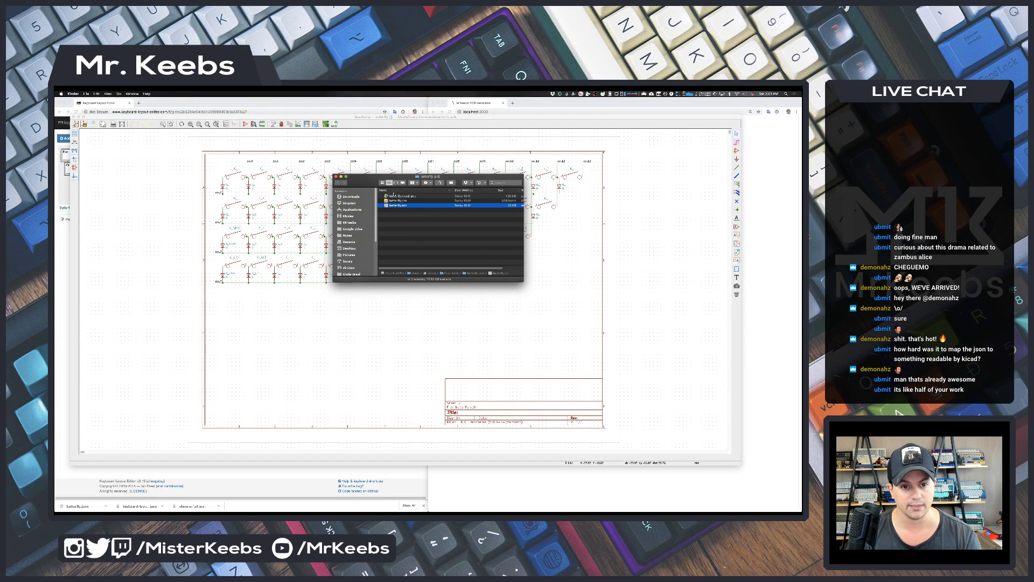
{"action": "key", "text": "Up"}
{"action": "key", "text": "Up"}
{"action": "key", "text": "super+o"}
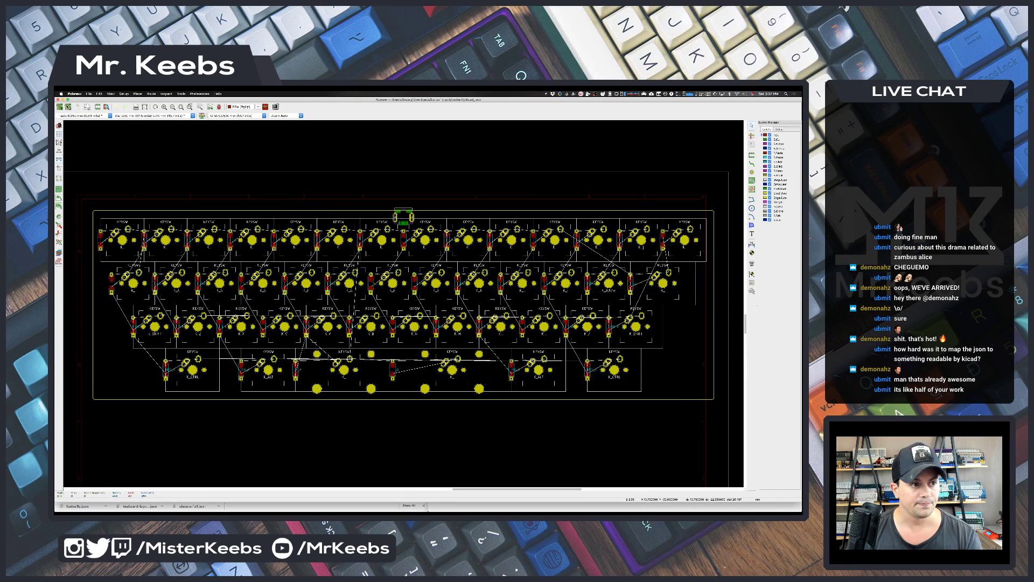
- Close the Butterfly board and schematic and return to Keyboard Layout Editor
{"action": "left_click", "coordinate": [57, 100]}
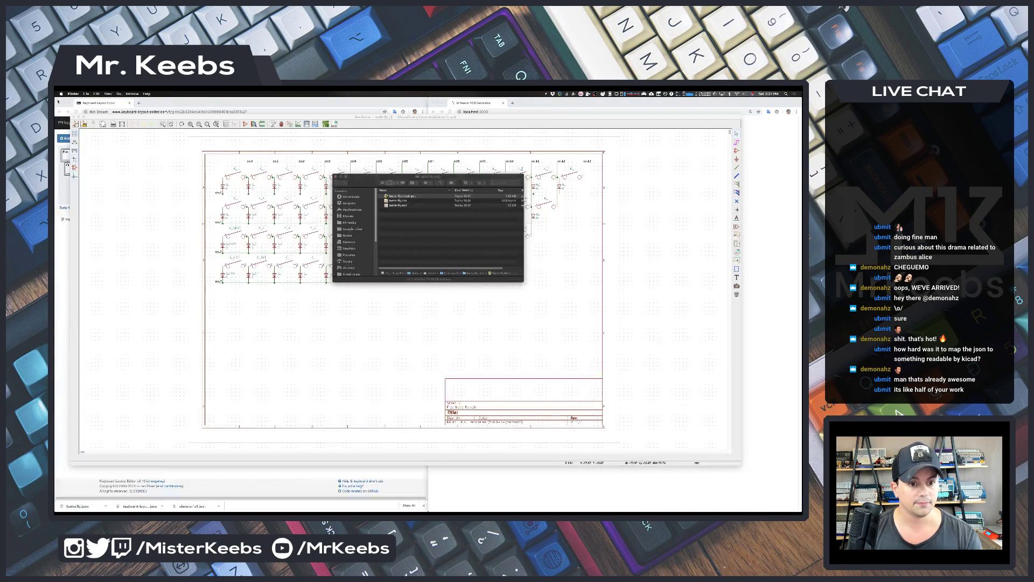
{"action": "left_click", "coordinate": [73, 117]}
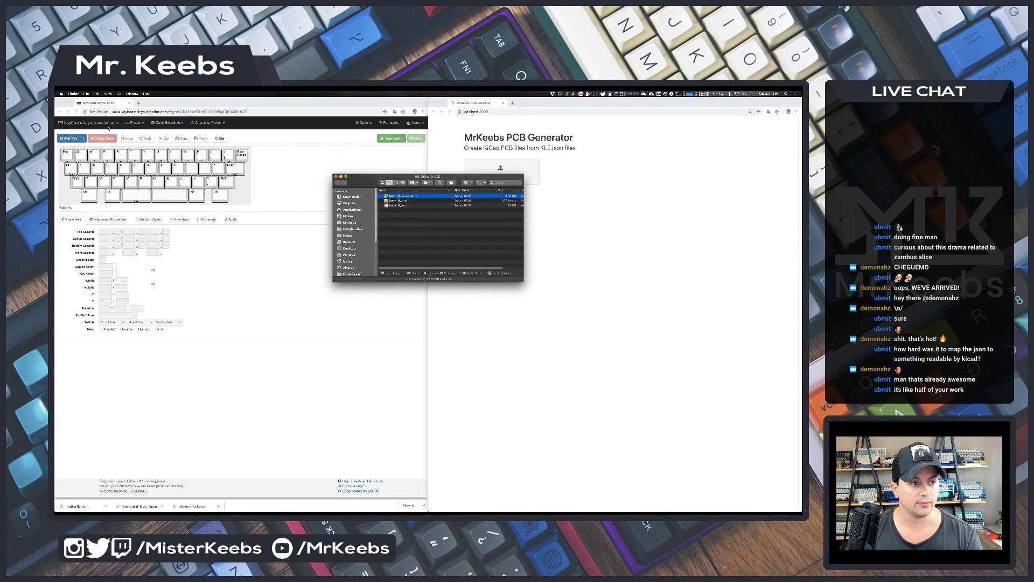
{"action": "left_click", "coordinate": [329, 148]}
- Load the saved CuBB layout, a compact three-row keyboard, from Saved Layouts
{"action": "left_click", "coordinate": [141, 124]}
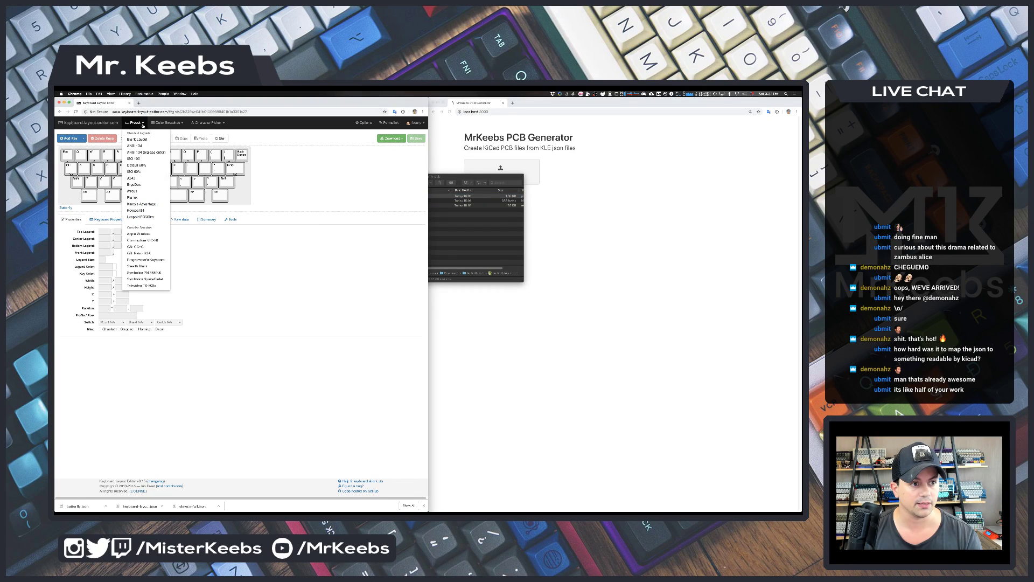
{"action": "left_click", "coordinate": [348, 158]}
{"action": "left_click", "coordinate": [416, 122]}
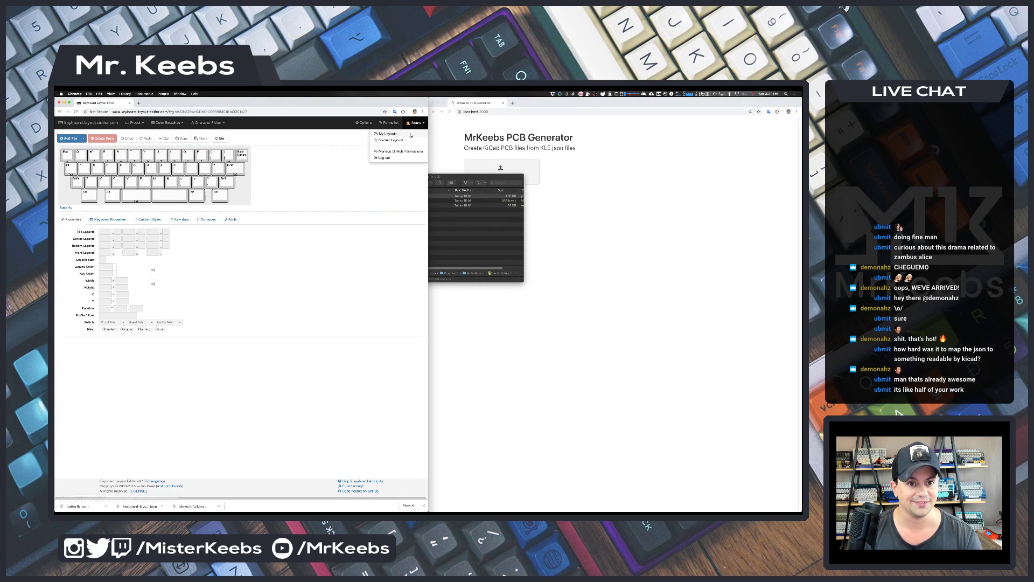
{"action": "left_click", "coordinate": [371, 158]}
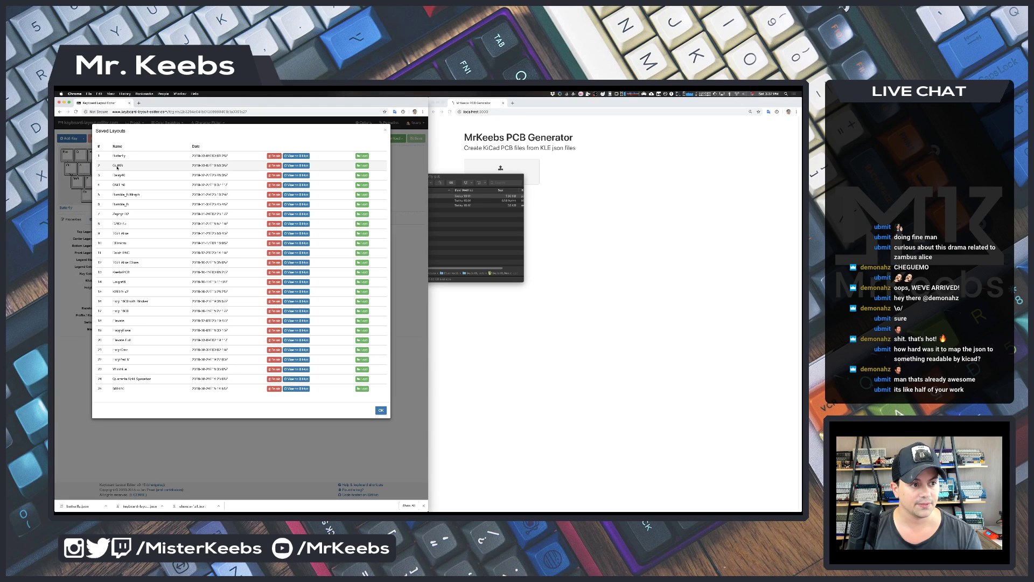
{"action": "left_click", "coordinate": [362, 165]}
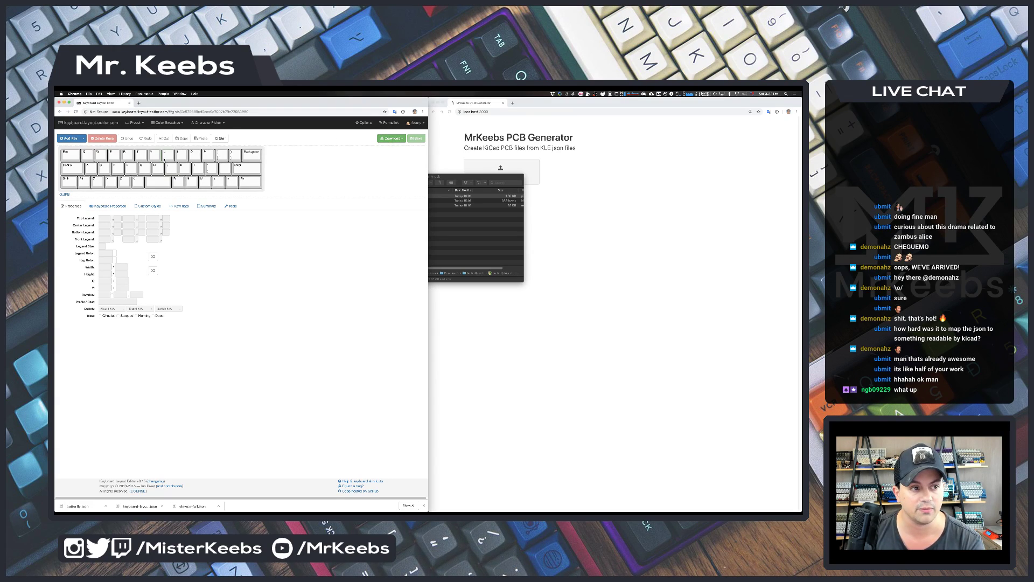
- Export the layout as gaiko.json and generate KiCad files from it in PCB Generator
{"action": "left_click", "coordinate": [389, 140]}
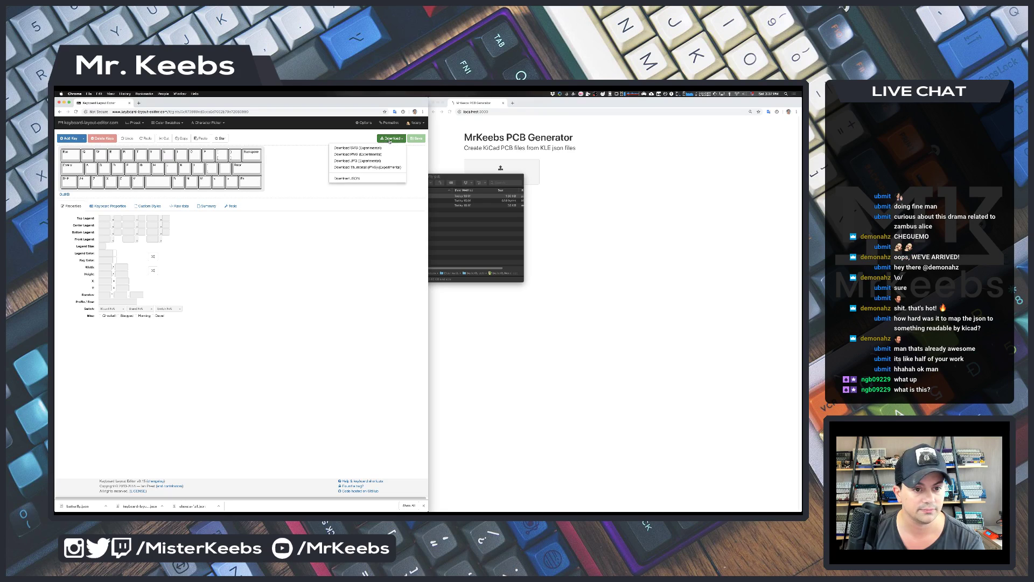
{"action": "left_click", "coordinate": [350, 179]}
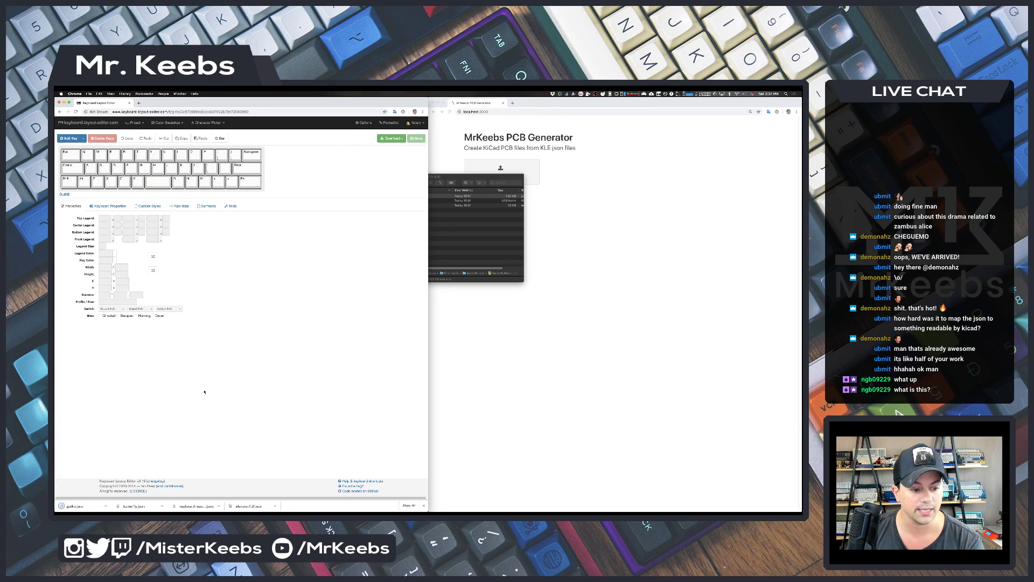
{"action": "left_click", "coordinate": [541, 305]}
{"action": "left_click", "coordinate": [502, 170]}
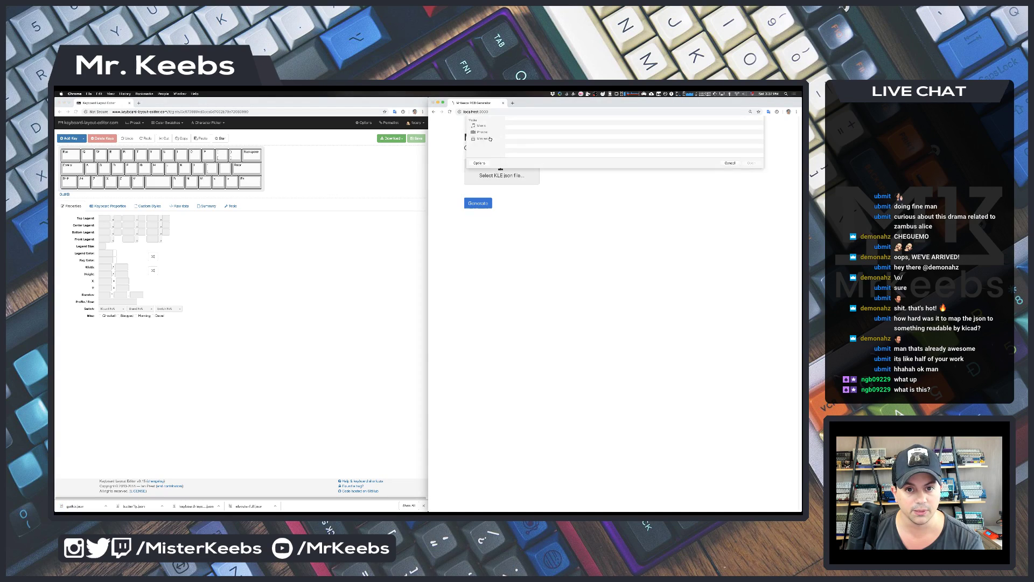
{"action": "left_click", "coordinate": [533, 136]}
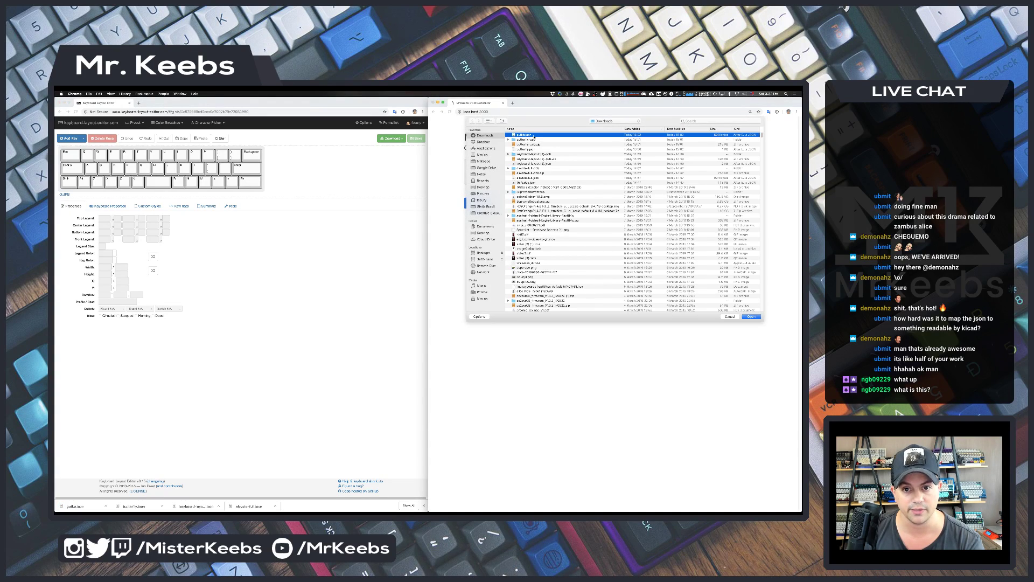
{"action": "double_click", "coordinate": [534, 136]}
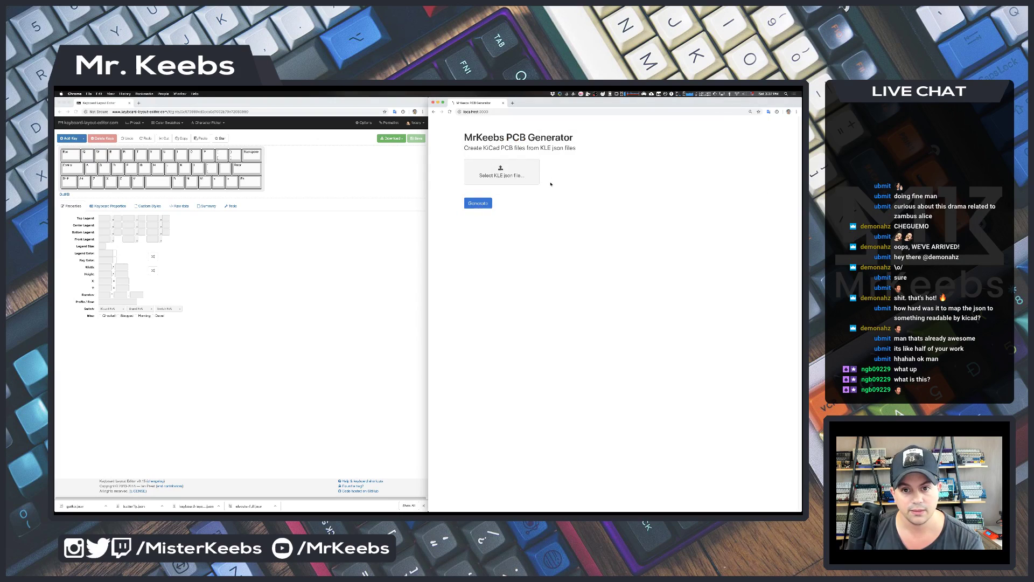
{"action": "left_click", "coordinate": [485, 203]}
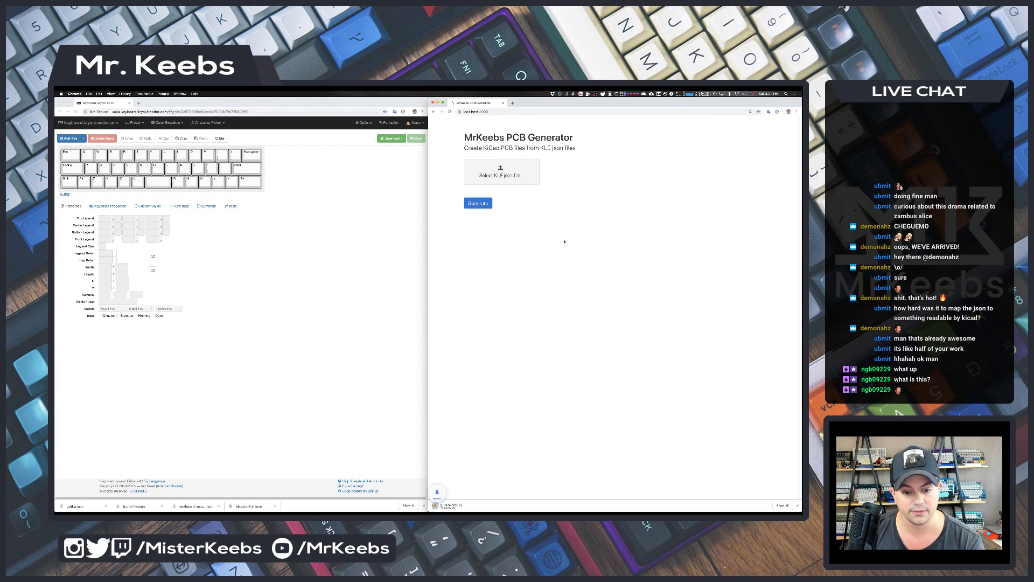
- Unpack the downloaded gaiko zip and select the schematic in the gaiko-pcb folder
{"action": "left_click", "coordinate": [456, 505]}
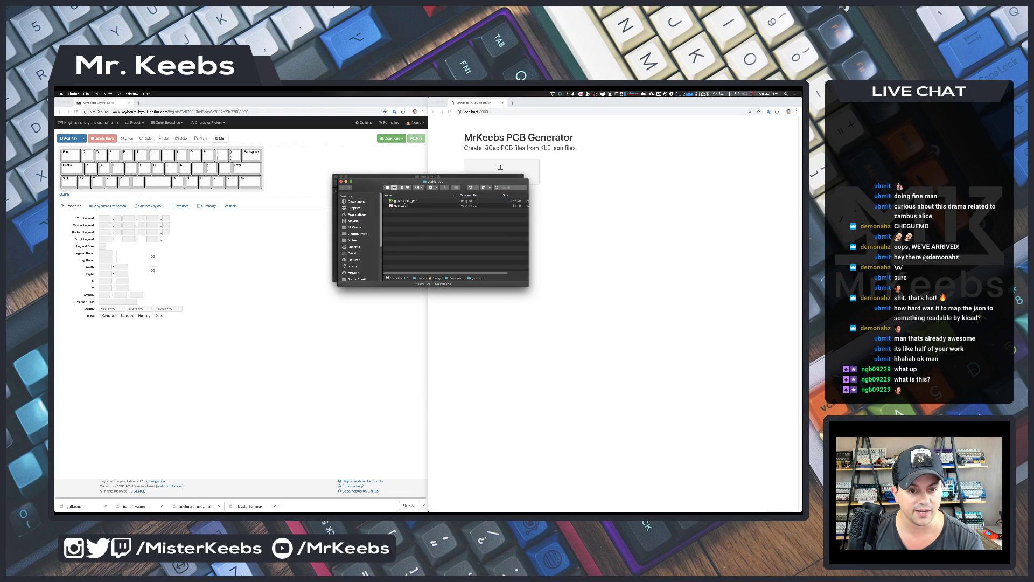
{"action": "left_click", "coordinate": [409, 207]}
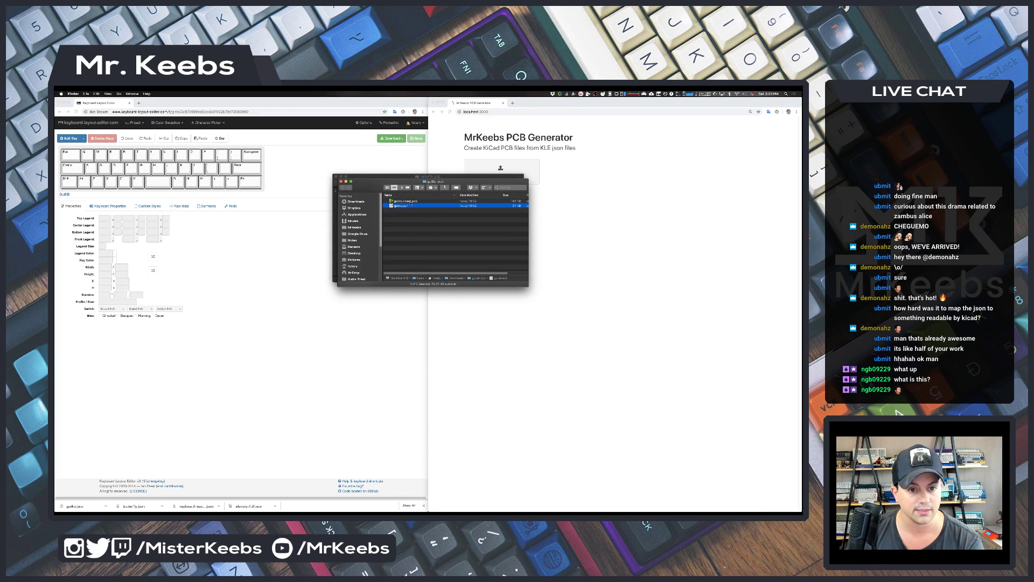
{"action": "key", "text": "Up"}
{"action": "left_click", "coordinate": [412, 207]}
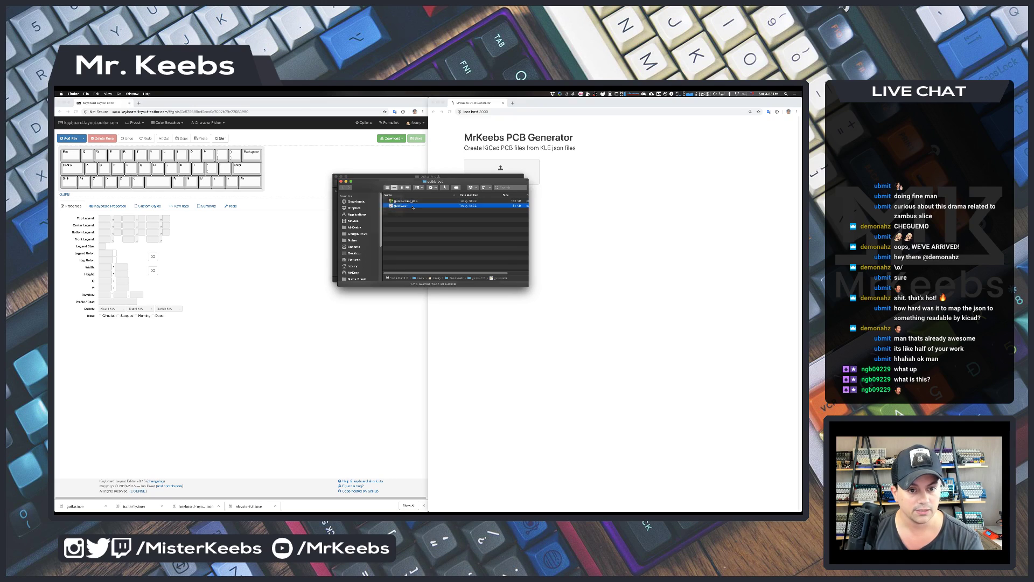
- Open the gaiko schematic in Eeschema, then select the .kicad_pcb file in Finder
{"action": "double_click", "coordinate": [413, 208]}
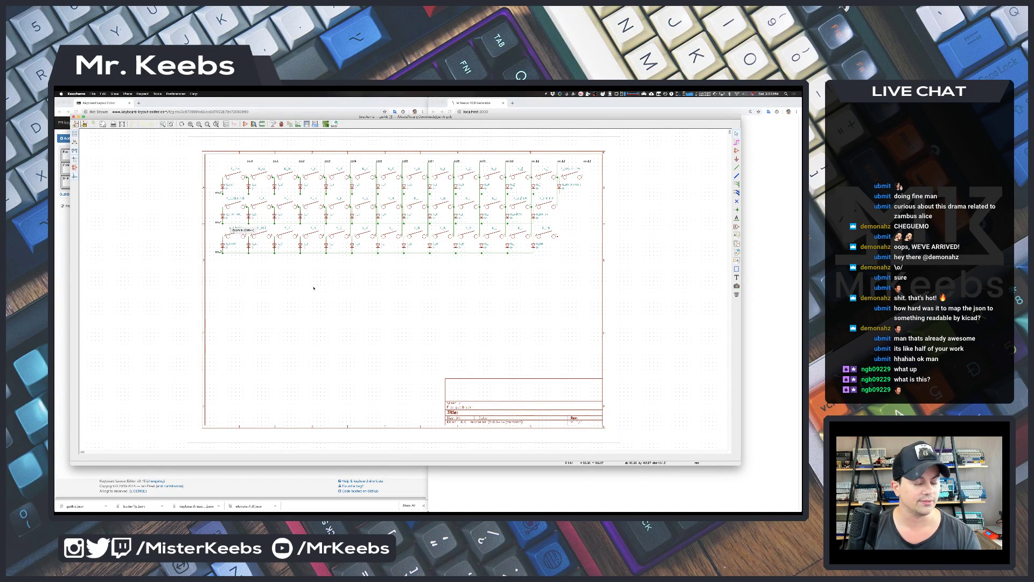
{"action": "key", "text": "super+Tab"}
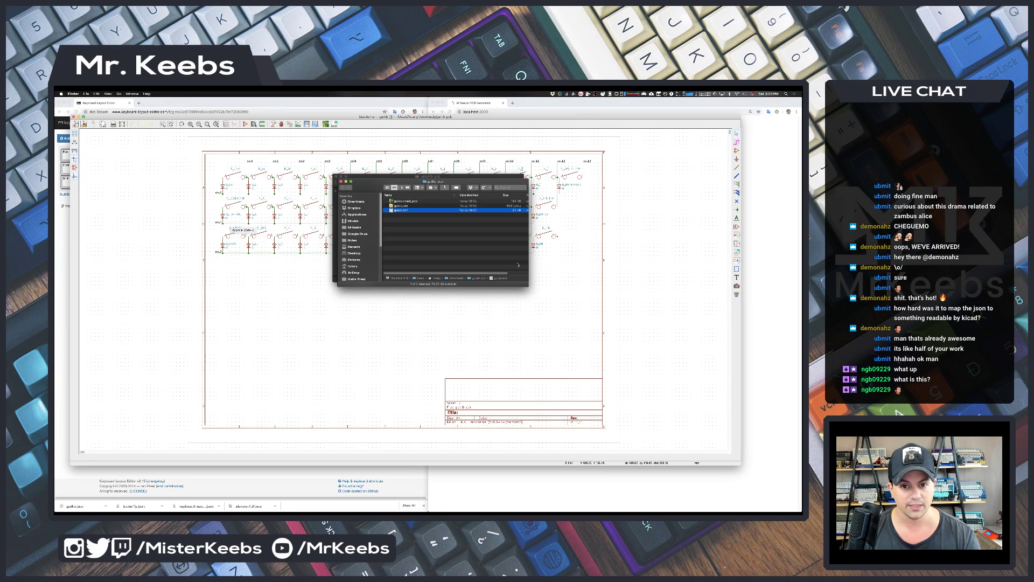
{"action": "left_click", "coordinate": [415, 201]}
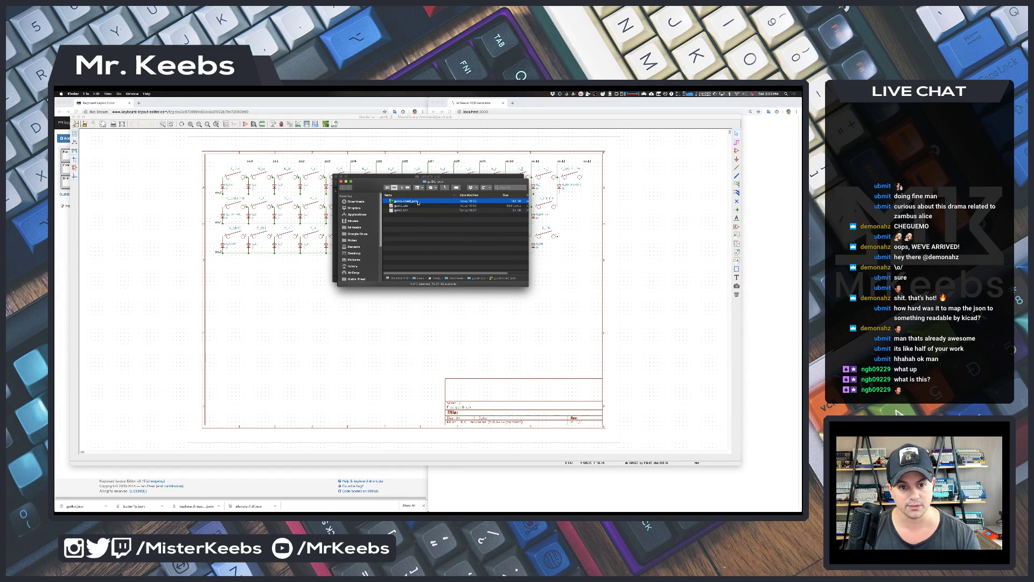
- Open the gaiko .kicad_pcb board in Pcbnew and inspect one diode footprint
{"action": "double_click", "coordinate": [417, 202]}
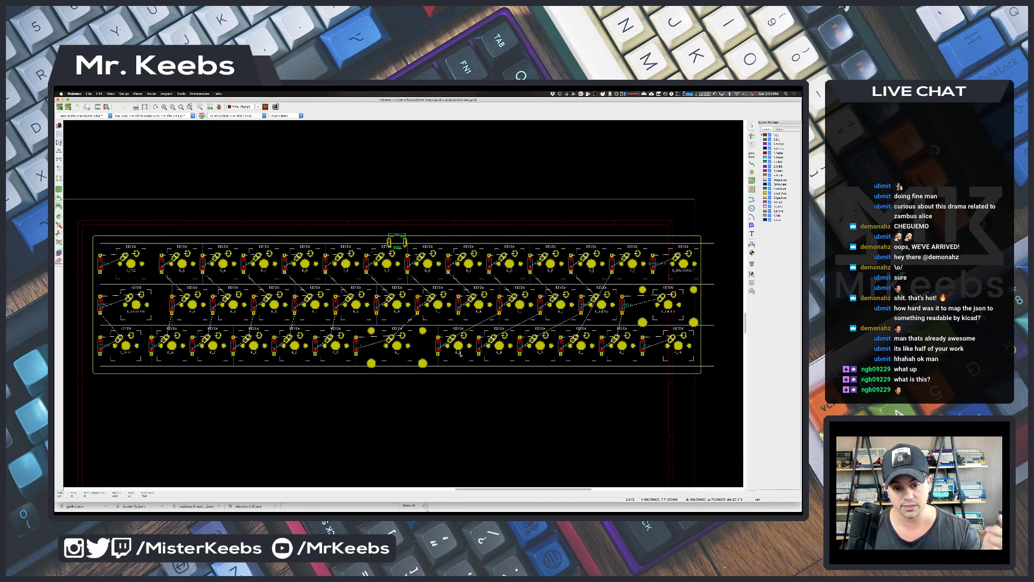
{"action": "left_click", "coordinate": [437, 345]}
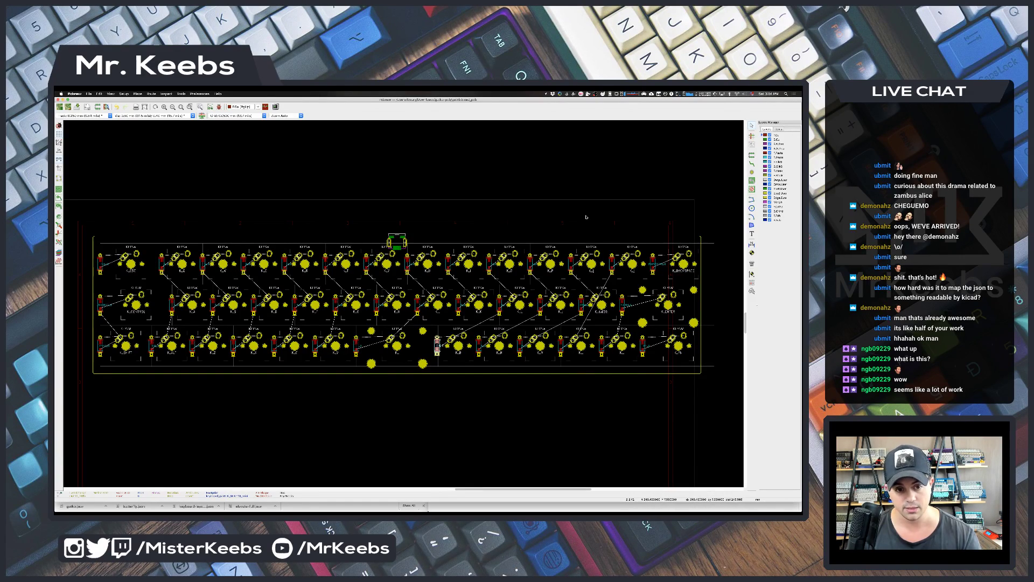
- Exit the gaiko board without saving and open butterfly.kicad_pcb in Pcbnew
{"action": "left_click", "coordinate": [58, 100]}
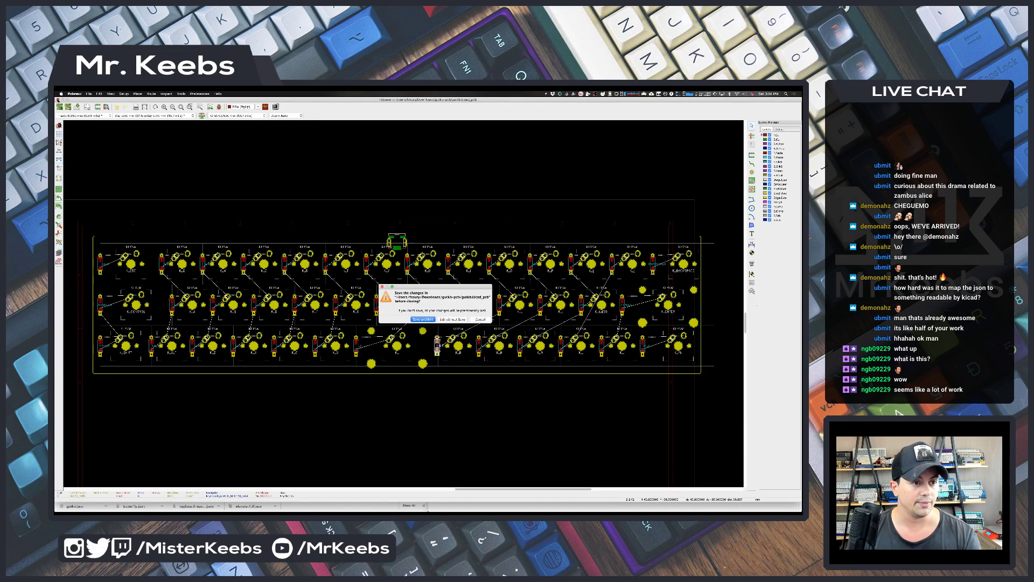
{"action": "left_click", "coordinate": [459, 320]}
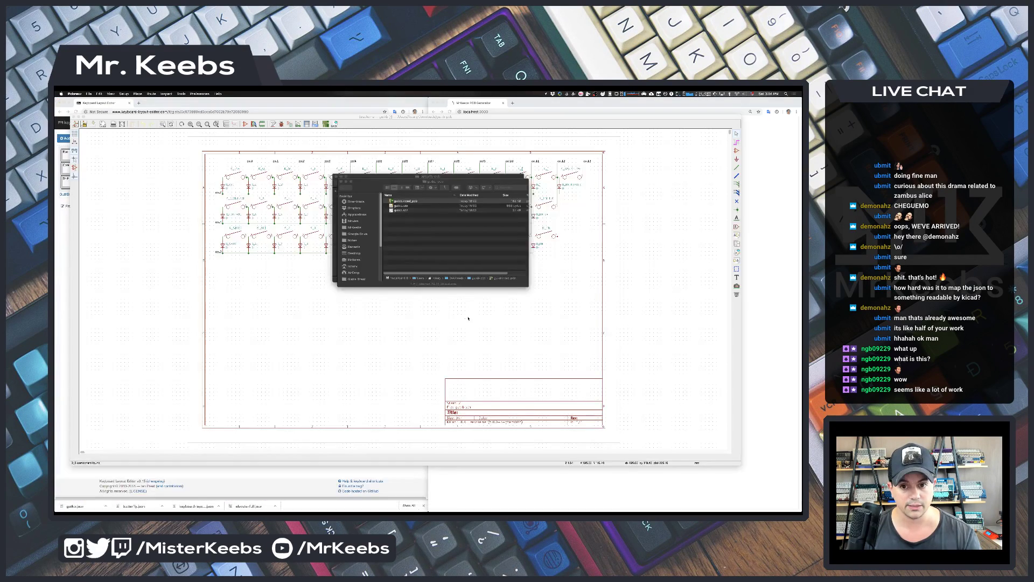
{"action": "left_click_drag", "start_coordinate": [370, 188], "coordinate": [400, 238]}
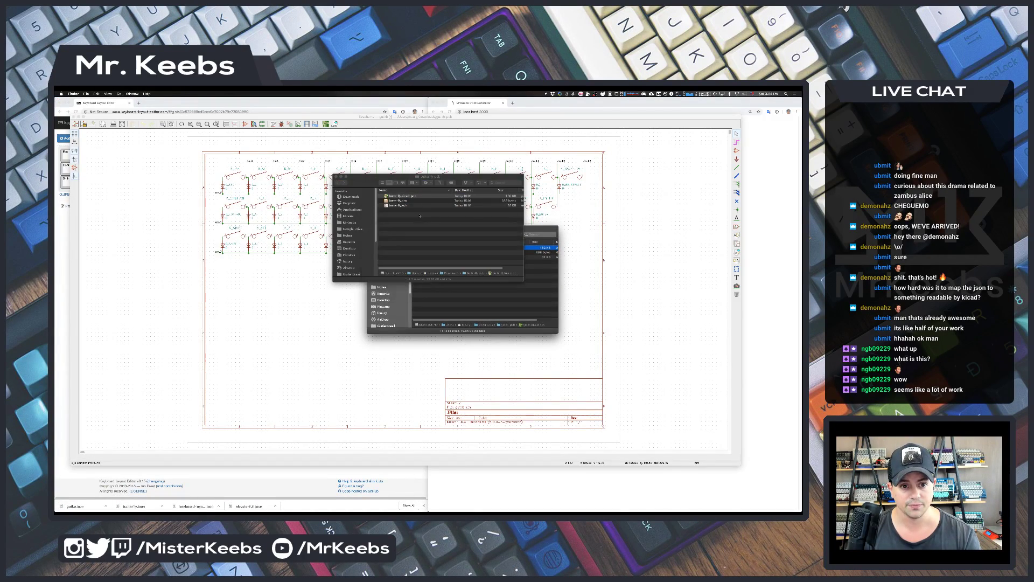
{"action": "left_click", "coordinate": [410, 199]}
{"action": "double_click", "coordinate": [410, 197]}
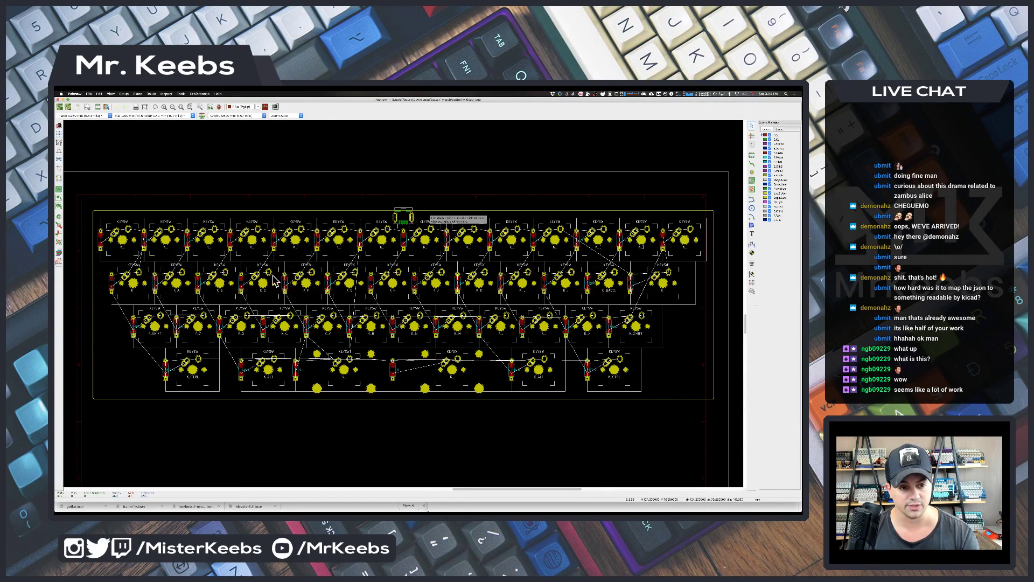
- Open keyboard-layout (2).kicad_pcb from its pcb folder, inspect it, then close Pcbnew
{"action": "key", "text": "super+Tab"}
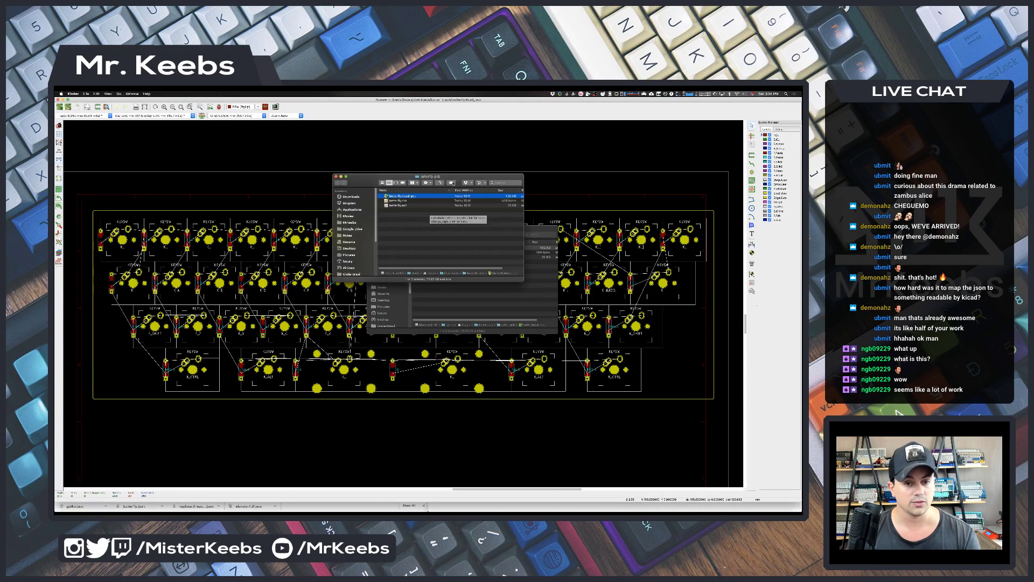
{"action": "left_click", "coordinate": [501, 333]}
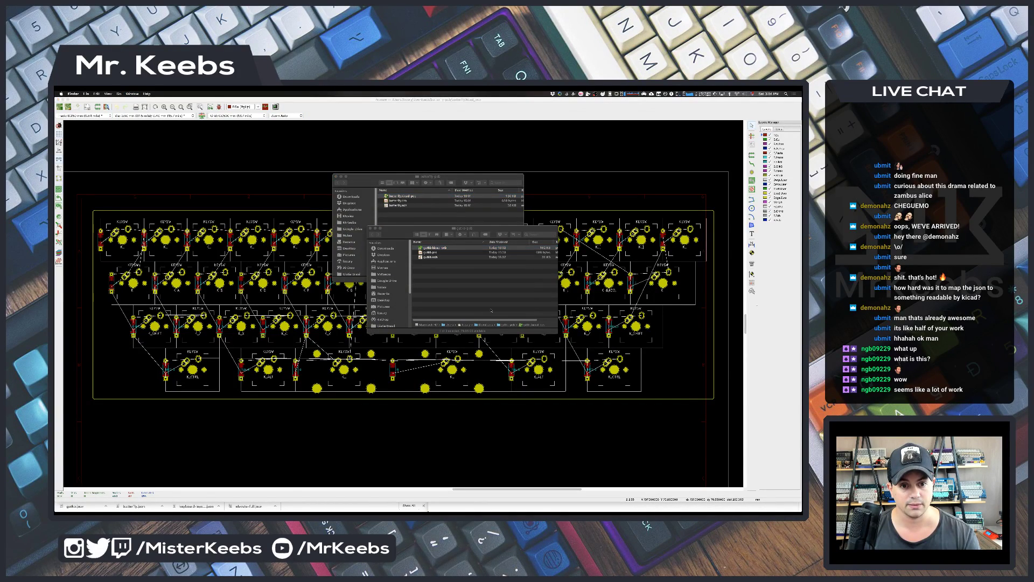
{"action": "left_click", "coordinate": [420, 209]}
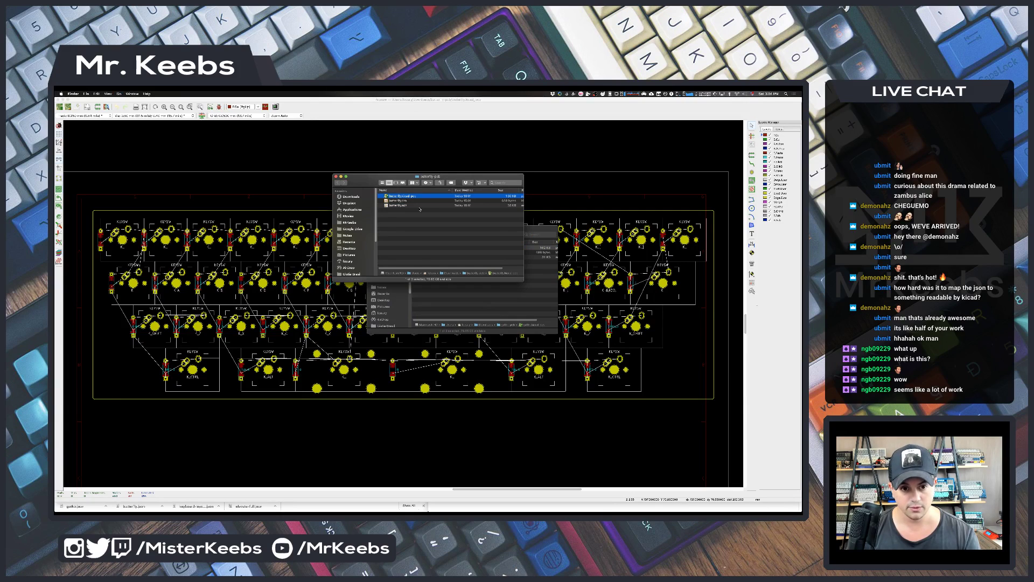
{"action": "key", "text": "super+Up"}
{"action": "left_click", "coordinate": [398, 224]}
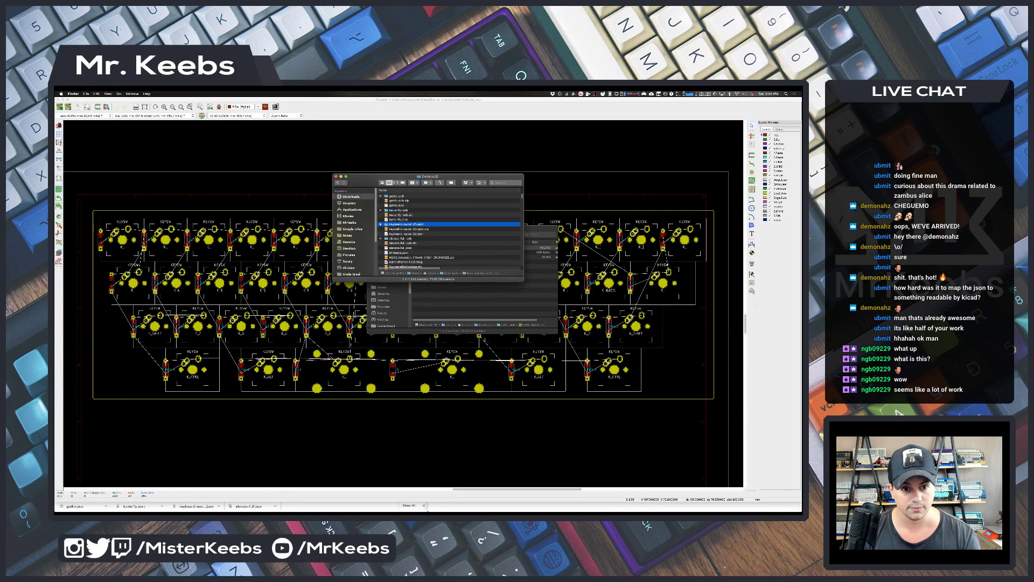
{"action": "key", "text": "super+Down"}
{"action": "left_click", "coordinate": [410, 196]}
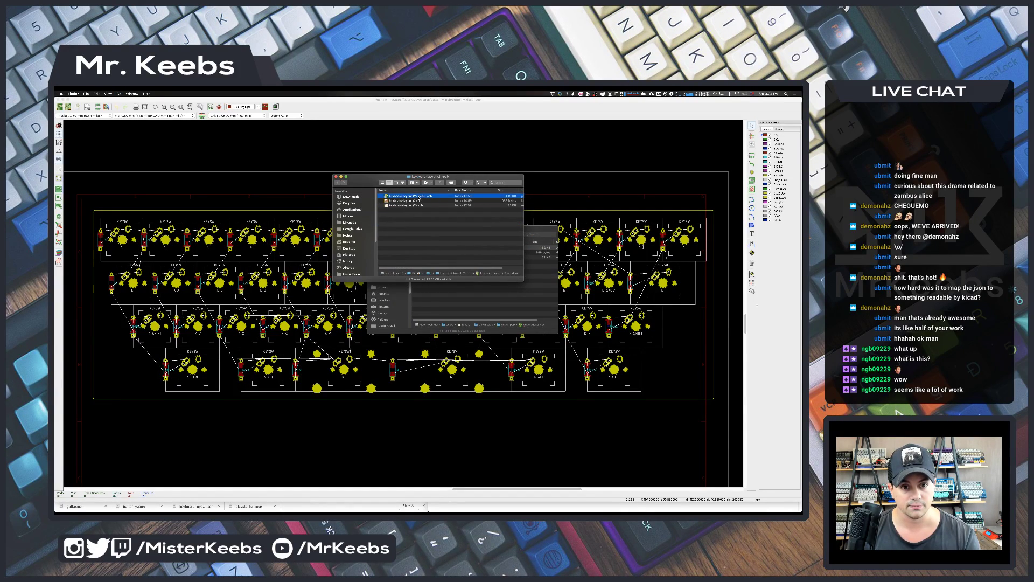
{"action": "key", "text": "super+Down"}
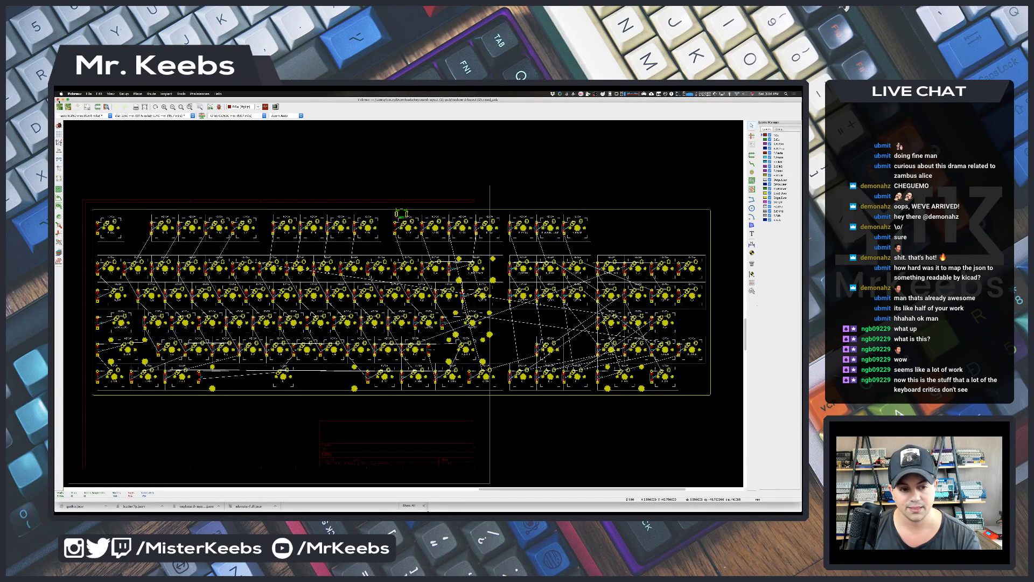
{"action": "left_click", "coordinate": [58, 100]}
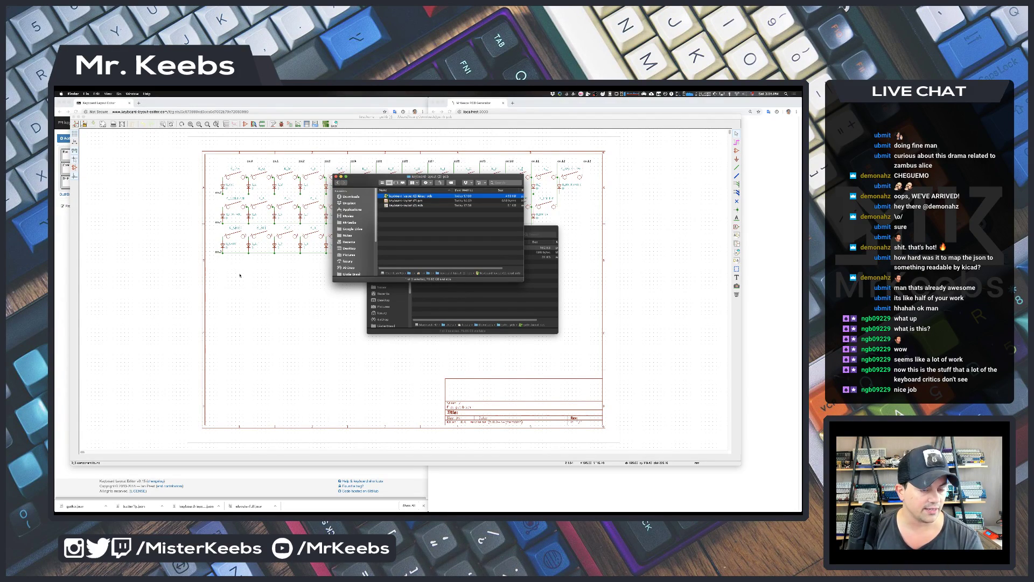
- Hide Eeschema, show Chrome's PCB Generator page, then switch to iTerm2
{"action": "left_click", "coordinate": [170, 200]}
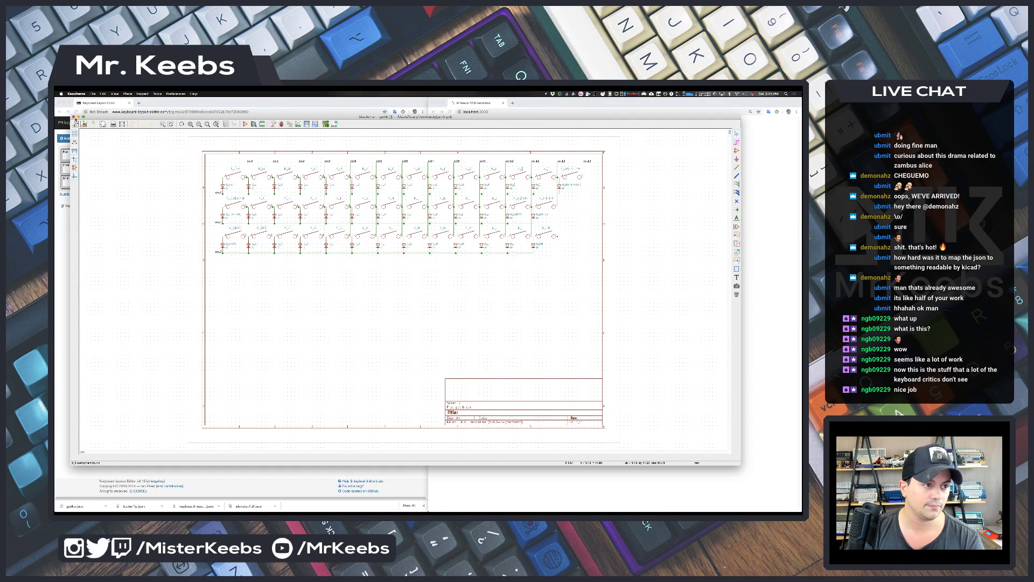
{"action": "key", "text": "super+h"}
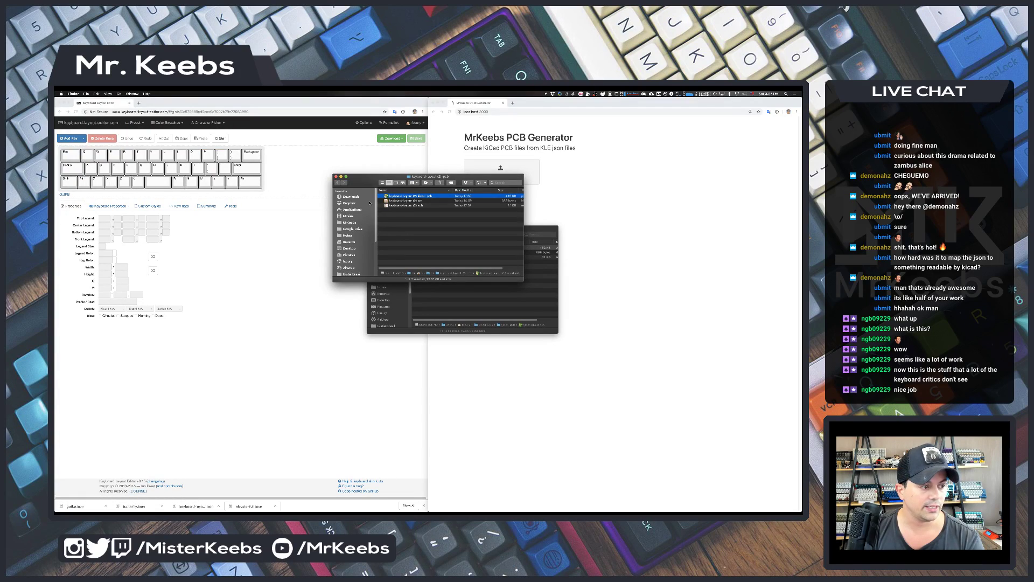
{"action": "left_click", "coordinate": [343, 432]}
{"action": "left_click", "coordinate": [547, 416]}
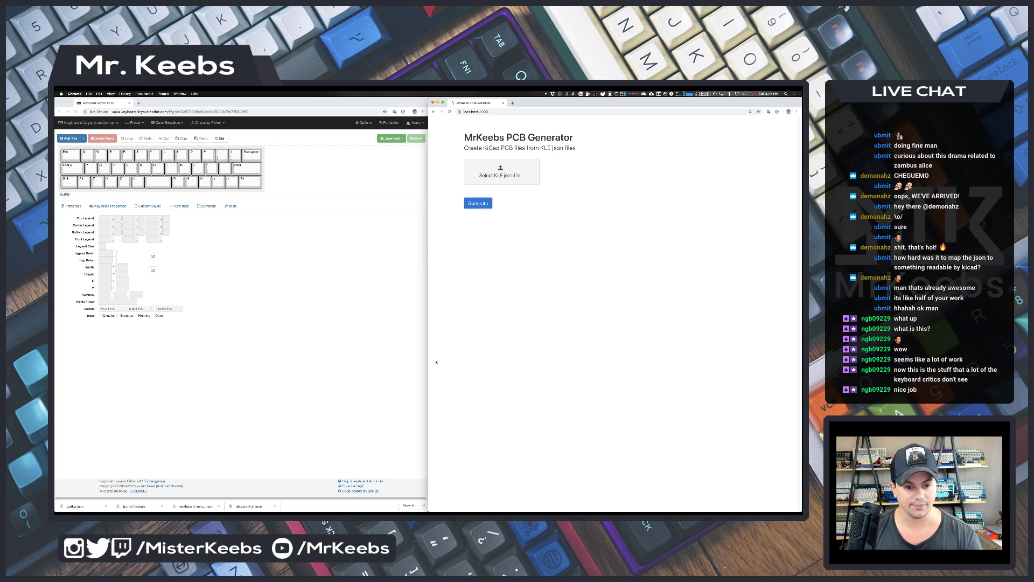
{"action": "key", "text": "super+Tab"}
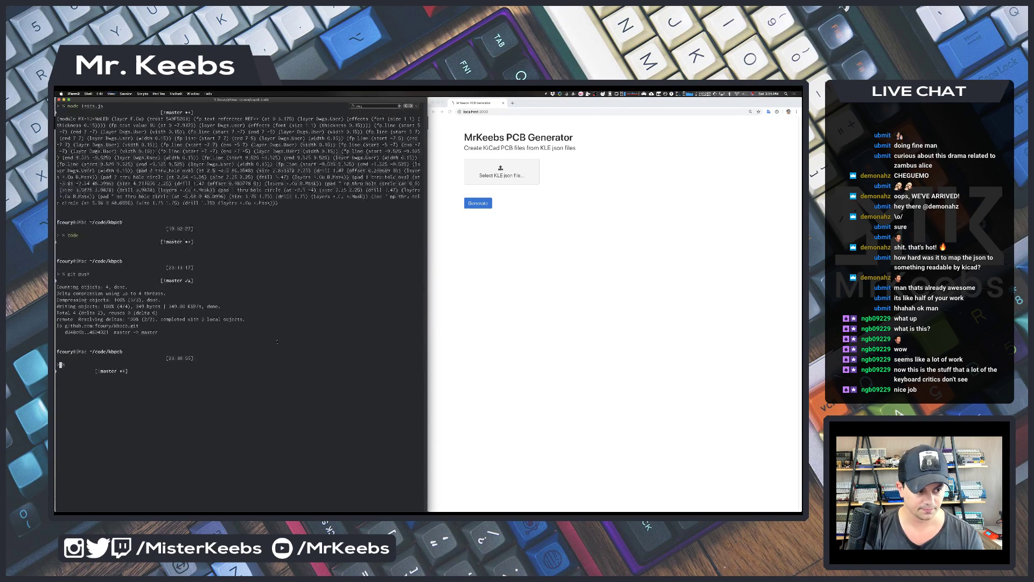
- Maximize and clear the terminal, then review changes with git status and git diff
{"action": "key", "text": "super+Return"}
{"action": "key", "text": "super+k"}
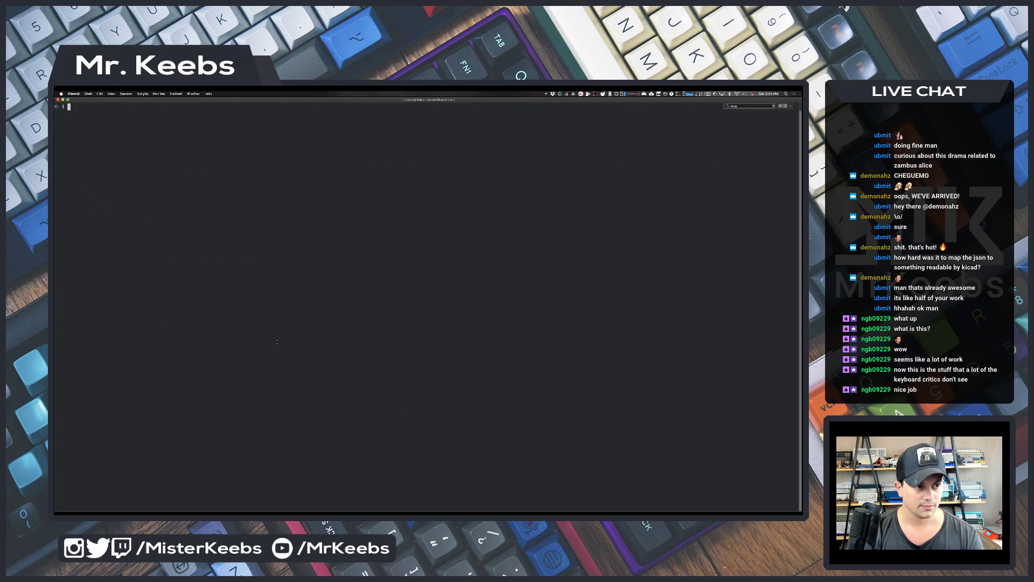
{"action": "type", "text": "git st"}
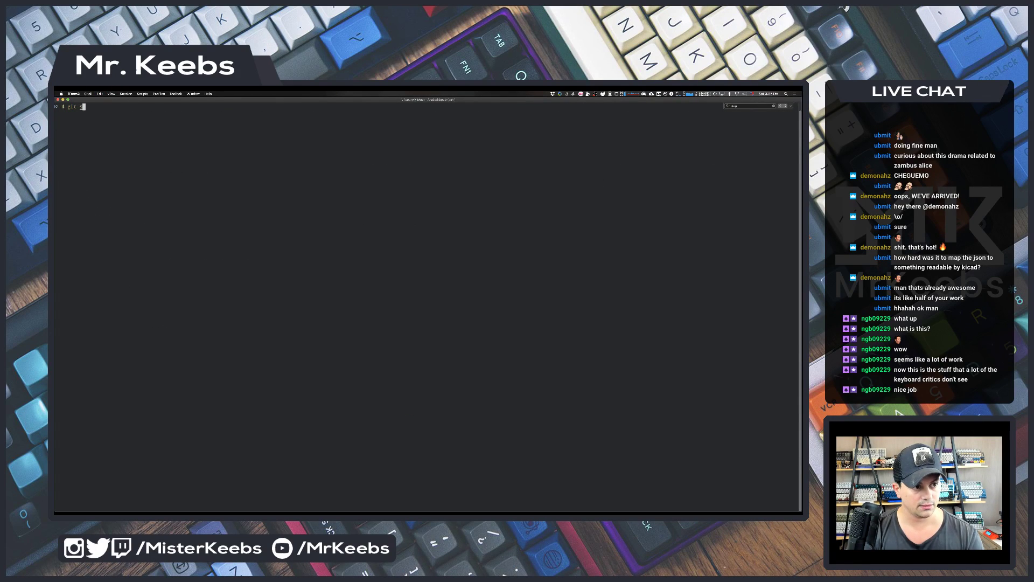
{"action": "key", "text": "Return"}
{"action": "type", "text": "git diff"}
{"action": "key", "text": "Return"}
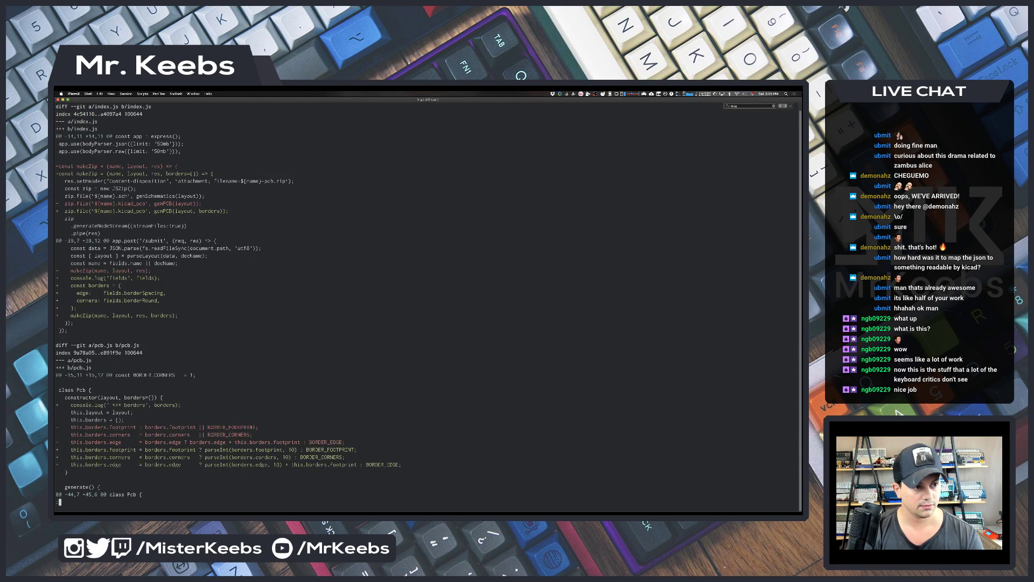
- Stage index.js, pcb.js and the static folder with git add
{"action": "type", "text": "qgi"}
{"action": "type", "text": "t add index.js"}
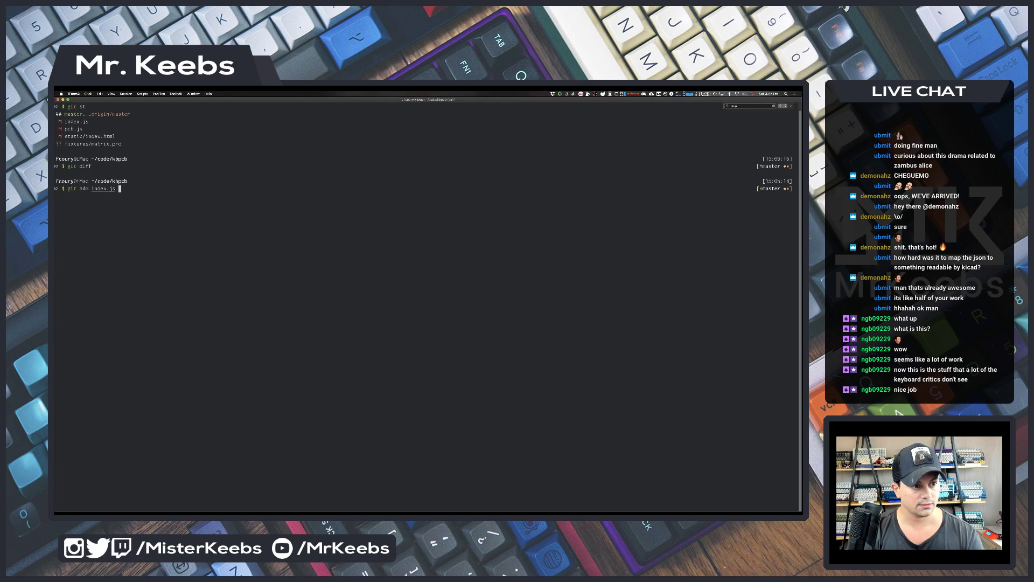
{"action": "key", "text": "Return"}
{"action": "type", "text": "git add pcb.js"}
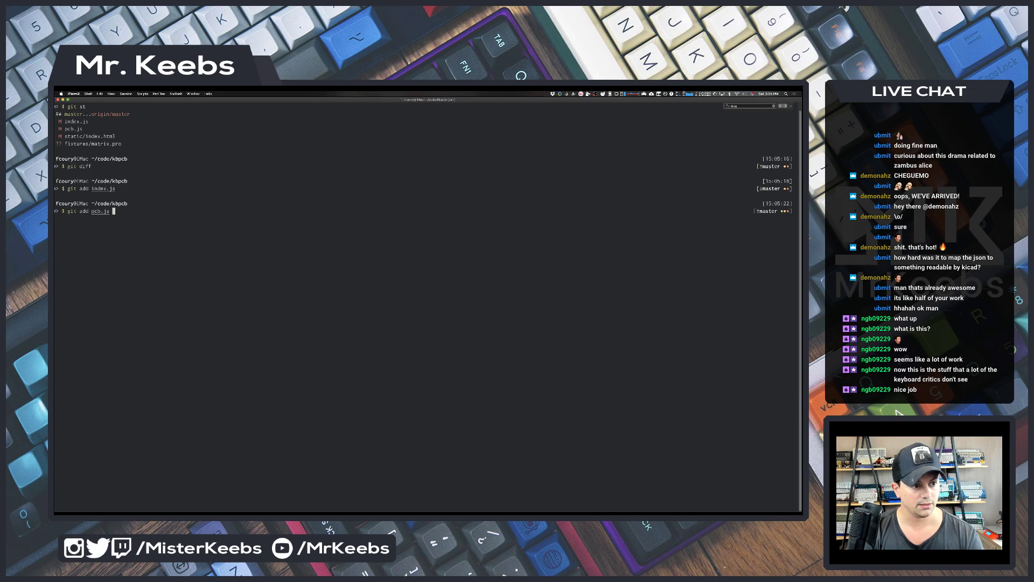
{"action": "key", "text": "Return"}
{"action": "type", "text": "git add stat"}
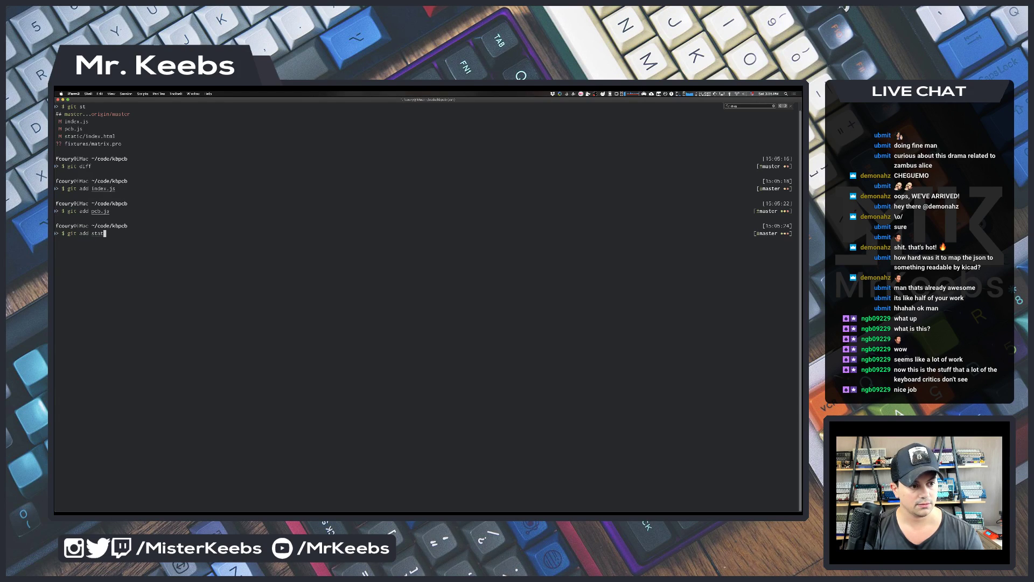
{"action": "key", "text": "Tab"}
{"action": "key", "text": "Return"}
- Rerun git push heroku master via reverse history search, then return to Chrome
{"action": "key", "text": "ctrl+r"}
{"action": "type", "text": "pus"}
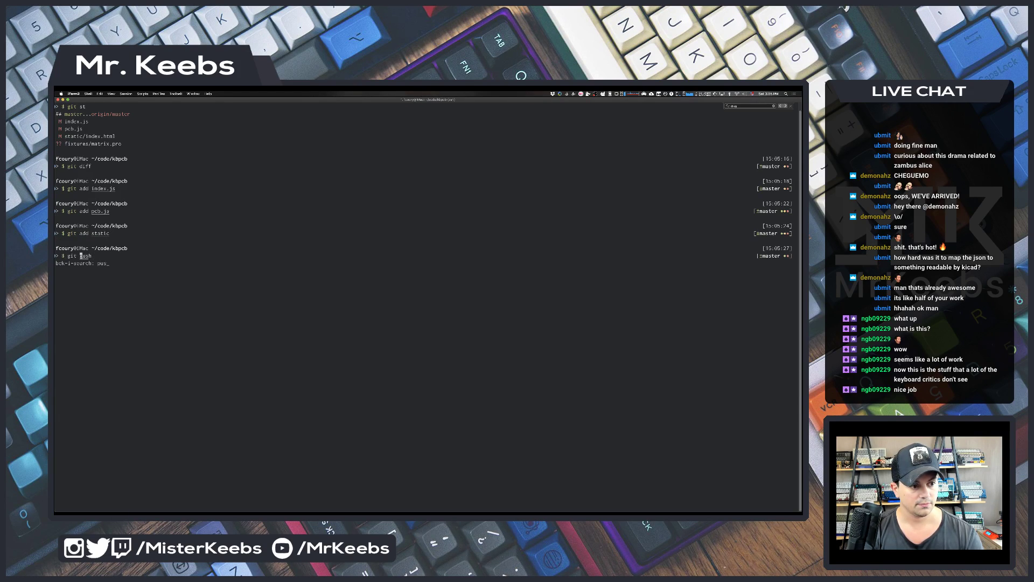
{"action": "key", "text": "Return"}
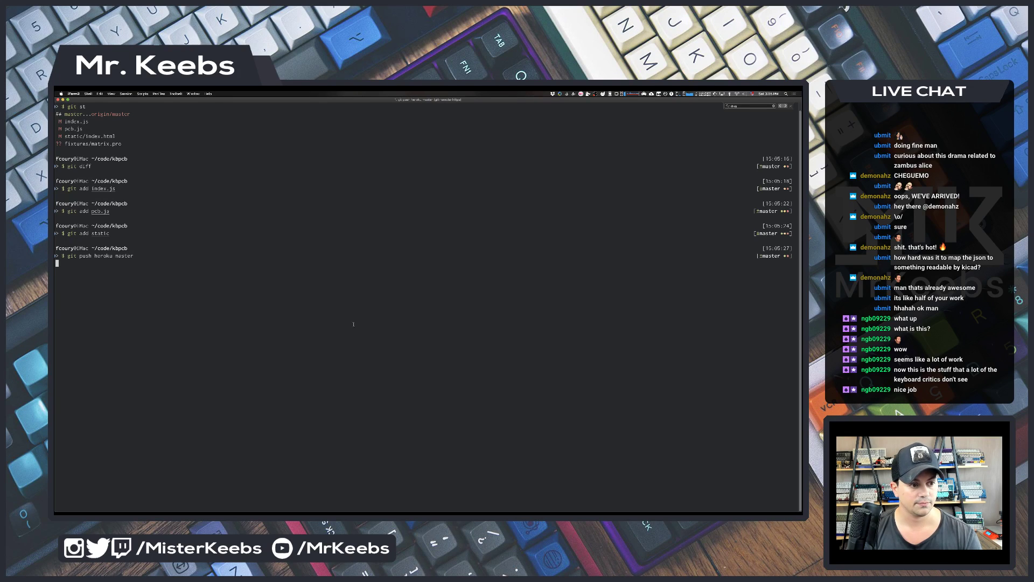
{"action": "key", "text": "super+Tab"}
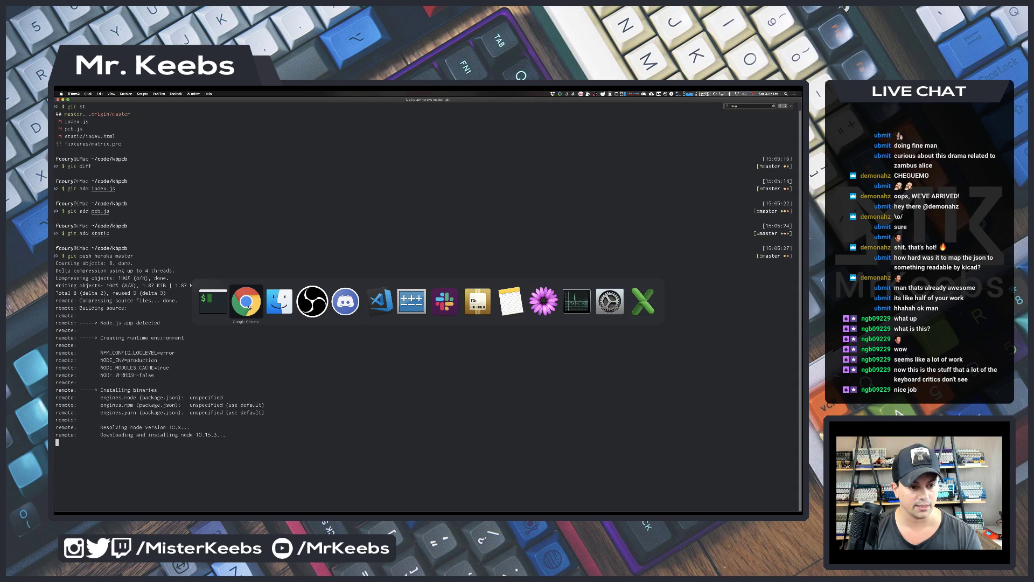
{"action": "key", "text": "super+t"}
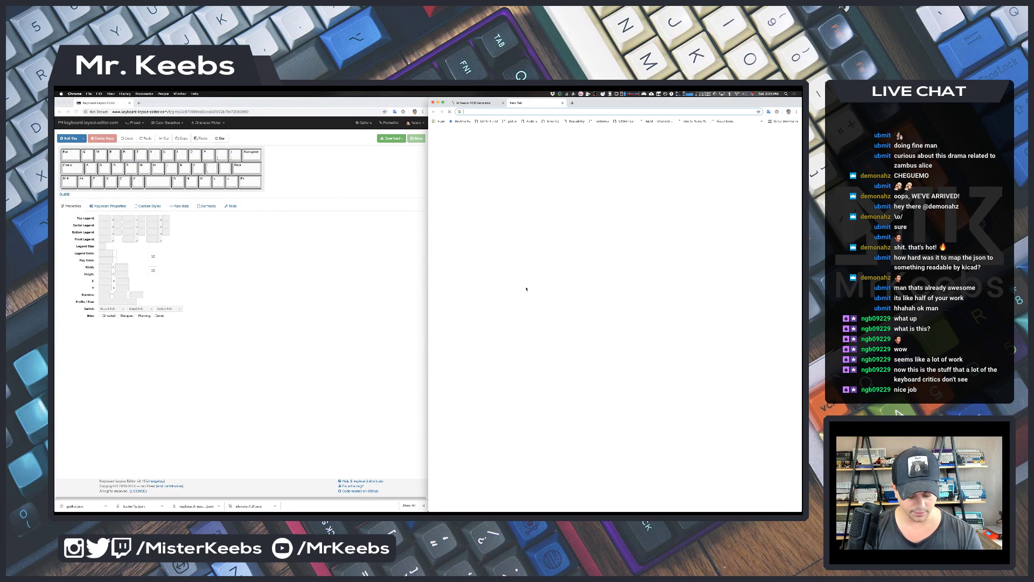
- Load kbpcb.herokuapp.com in the new tab while the Heroku deploy reaches release v6
{"action": "type", "text": "kbpcb.herokuapp.com"}
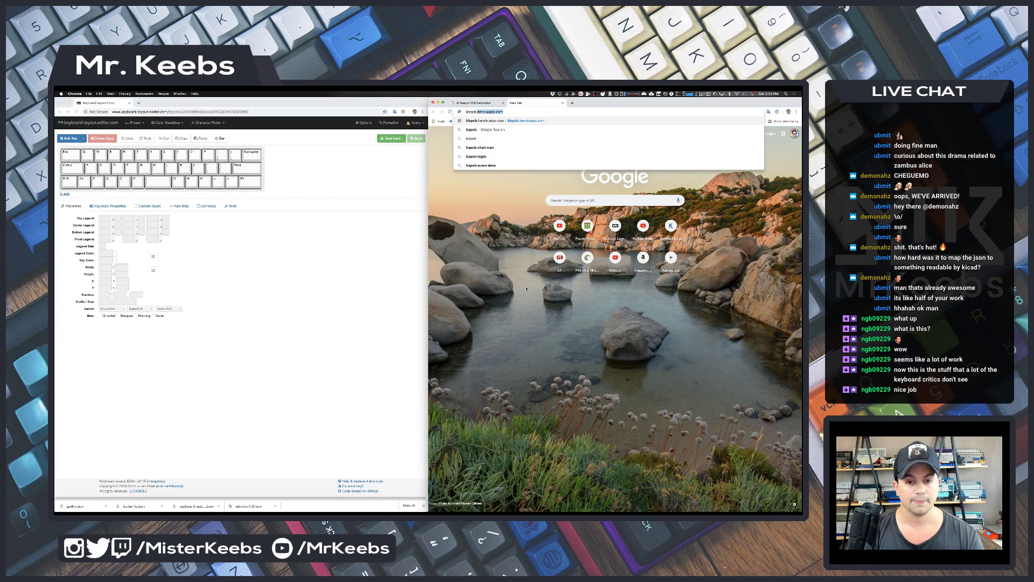
{"action": "key", "text": "super+Tab"}
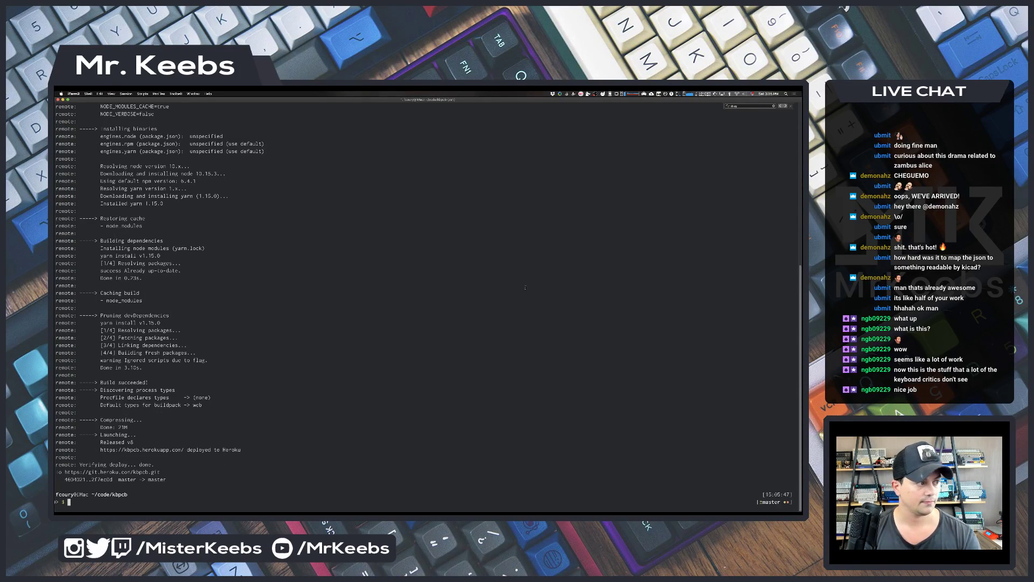
{"action": "key", "text": "super+Tab"}
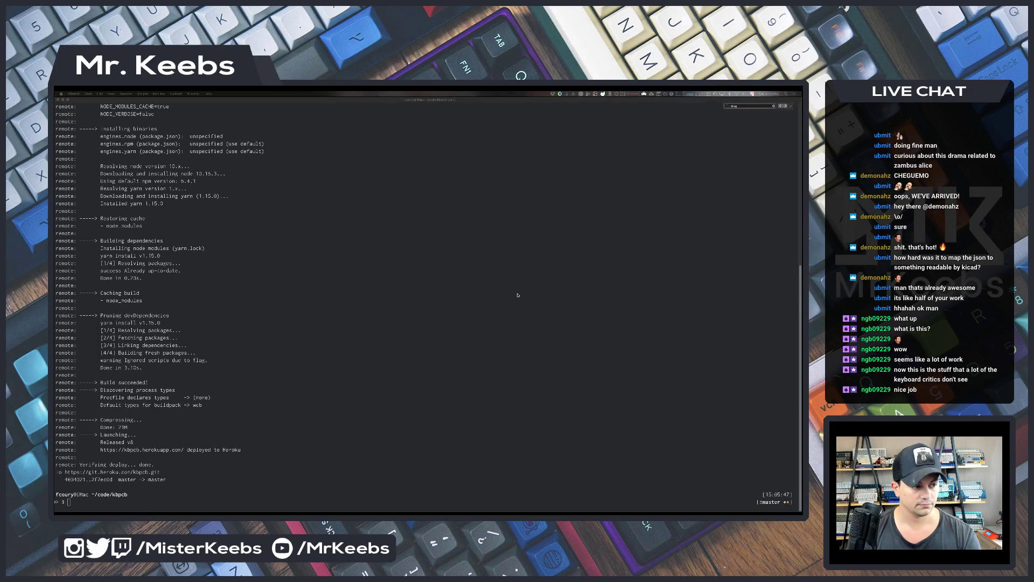
{"action": "key", "text": "super+Tab"}
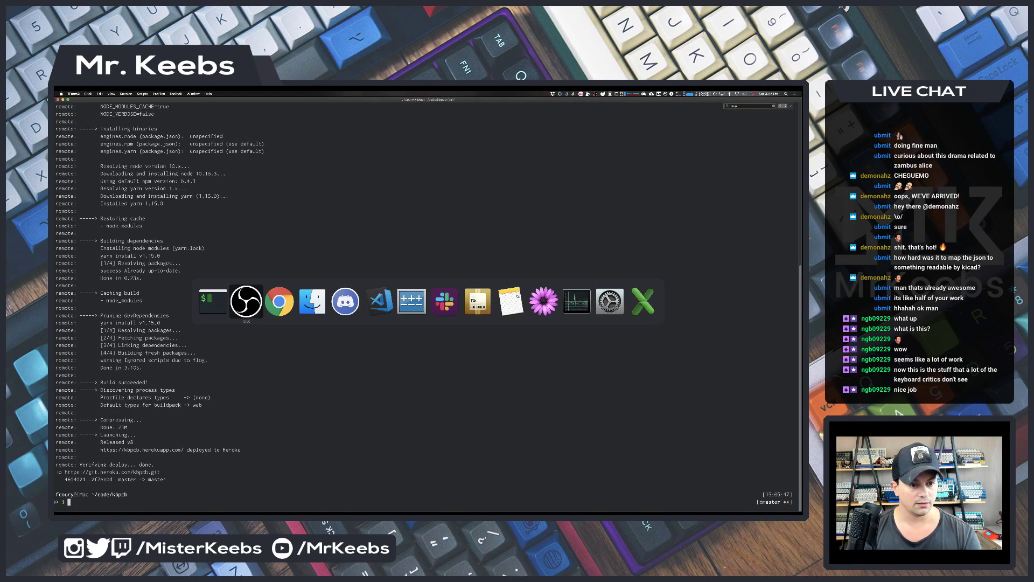
{"action": "key", "text": "Return"}
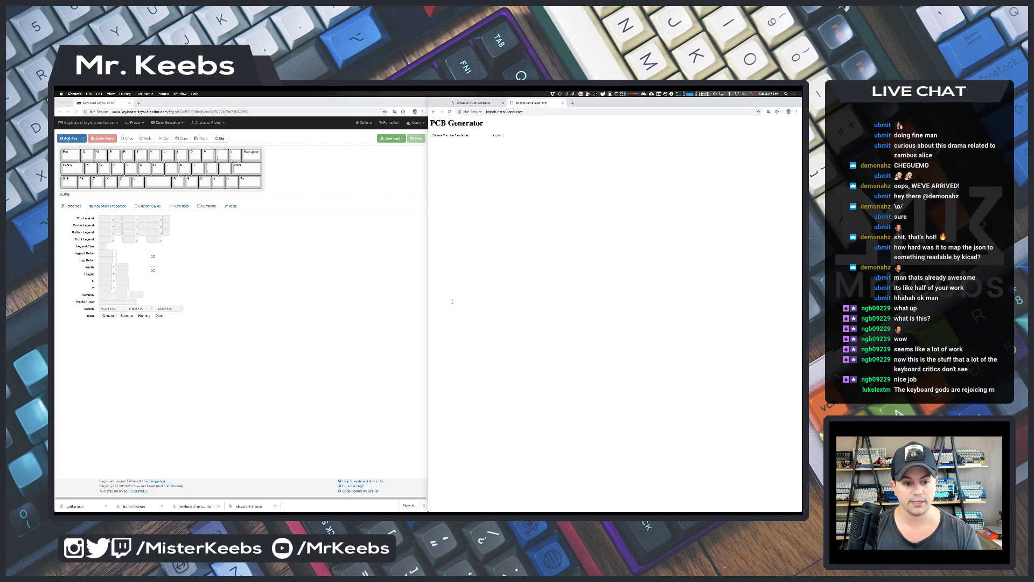
{"action": "key", "text": "super+Tab"}
- Check the git status and commit the changes with message 'feat: new layout'
{"action": "type", "text": "git st"}
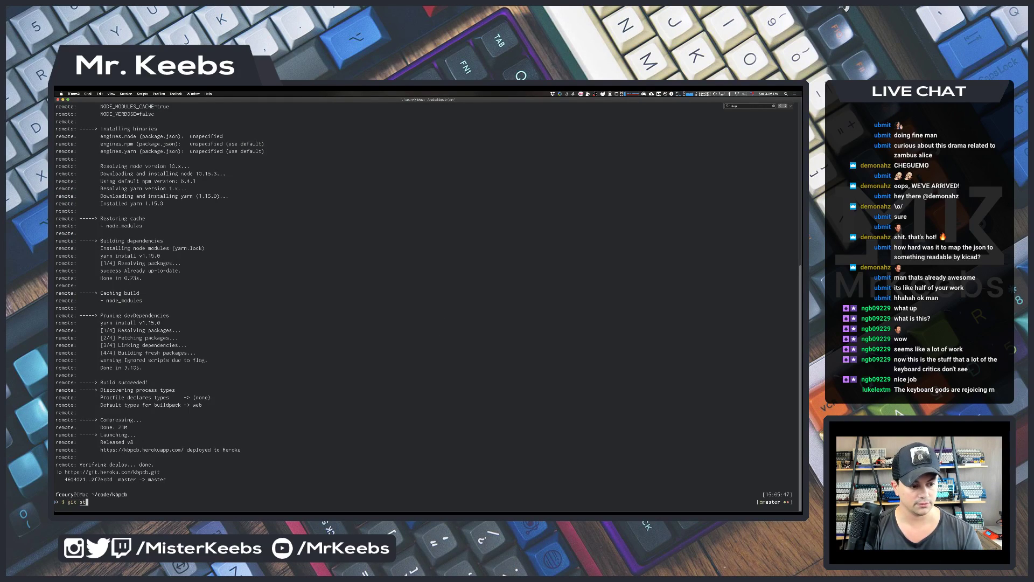
{"action": "key", "text": "Return"}
{"action": "type", "text": "g"}
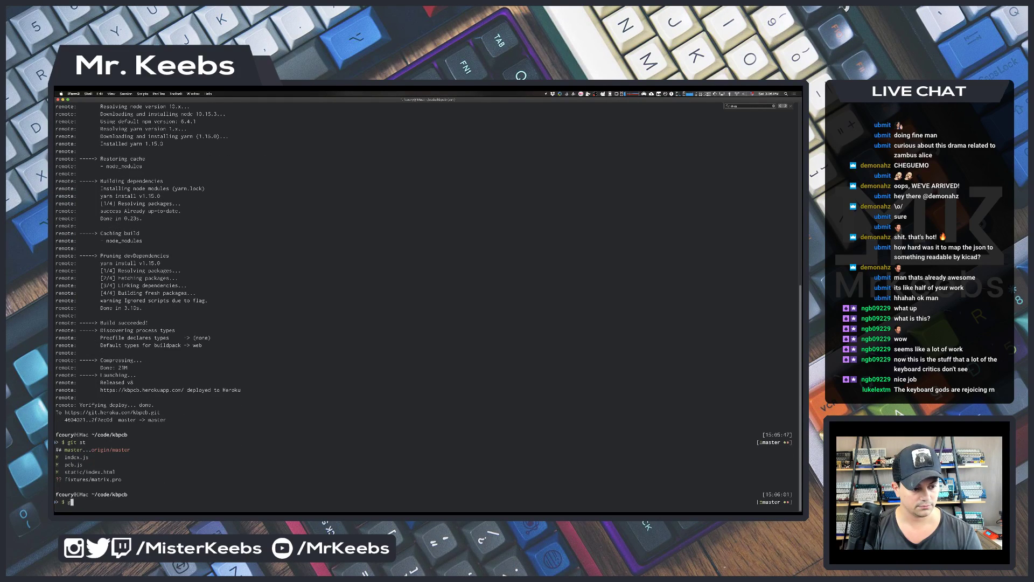
{"action": "type", "text": "it agit "}
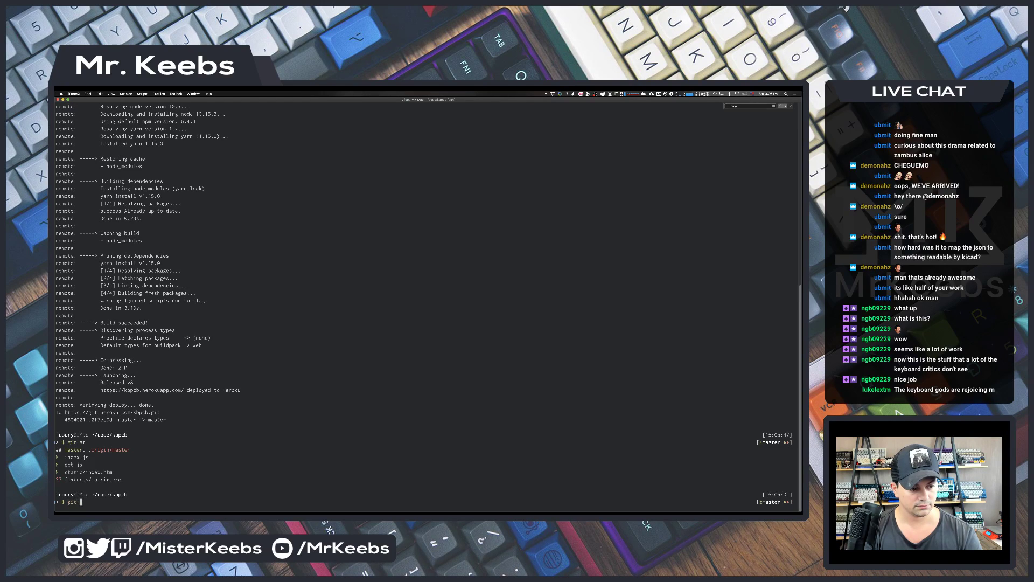
{"action": "type", "text": "commit -m 'feat"}
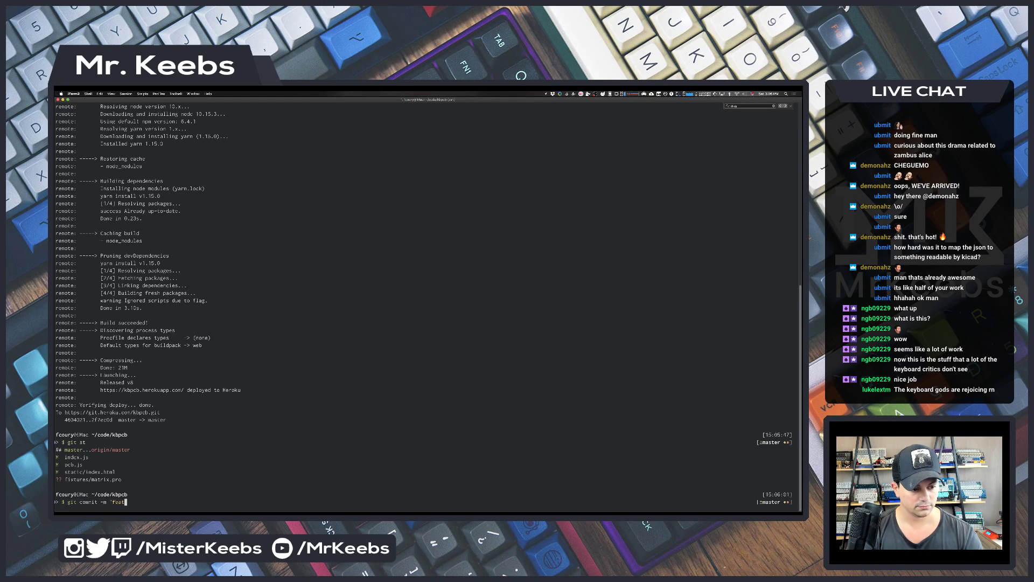
{"action": "type", "text": ": new layout'"}
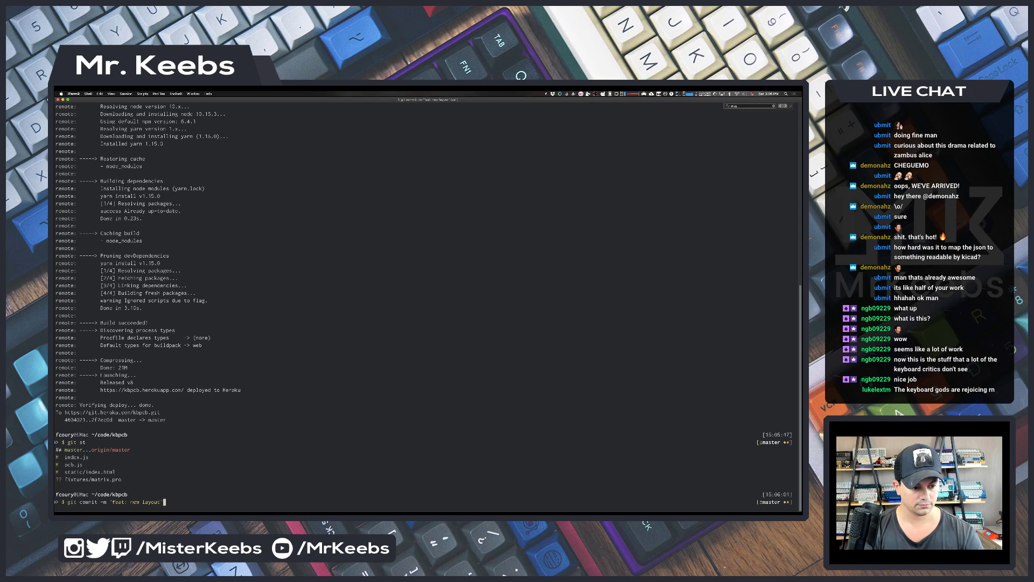
{"action": "key", "text": "Return"}
- Recall the push command from history and push the commit to heroku master
{"action": "key", "text": "ctrl+r"}
{"action": "type", "text": "push"}
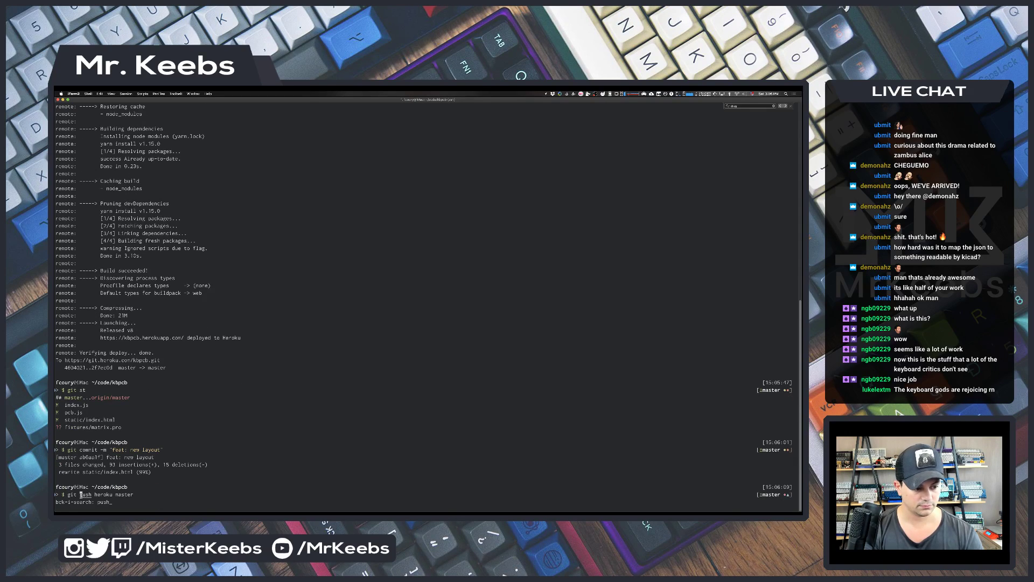
{"action": "key", "text": "Return"}
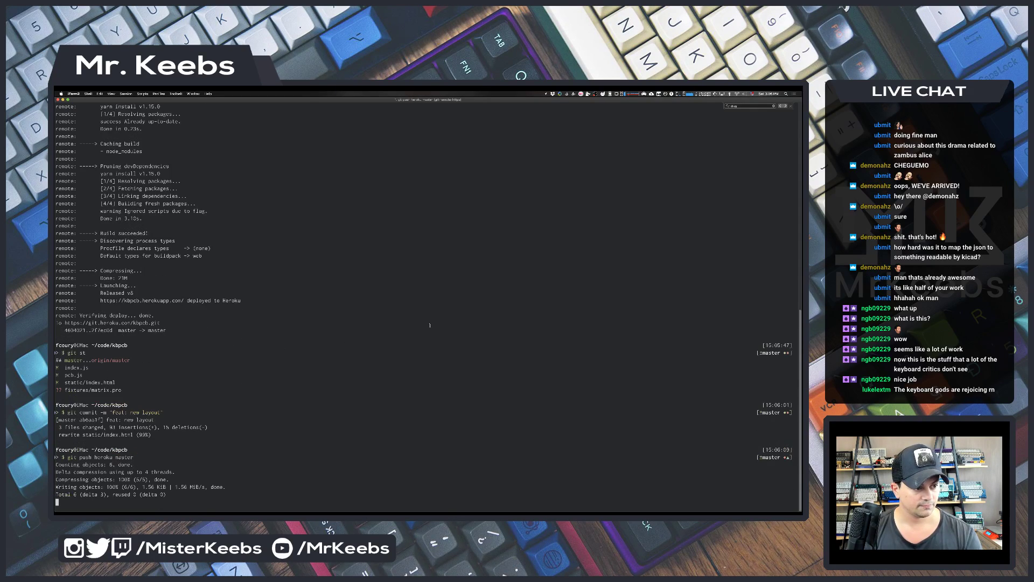
{"action": "key", "text": "super+Tab"}
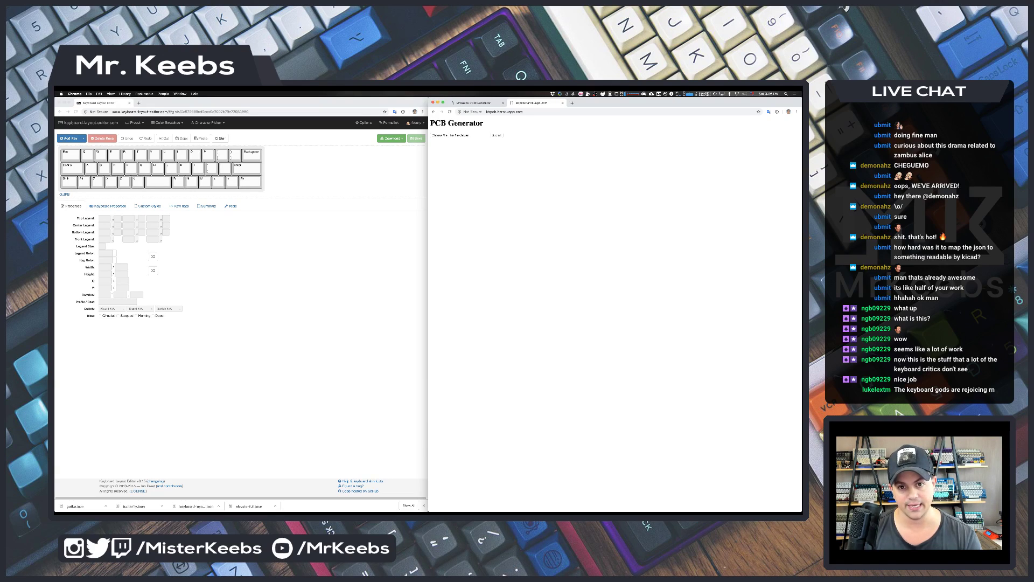
- Reload the kbpcb.herokuapp.com page twice while checking whether the Heroku deploy has finished
{"action": "key", "text": "super+Tab"}
{"action": "key", "text": "super+Tab"}
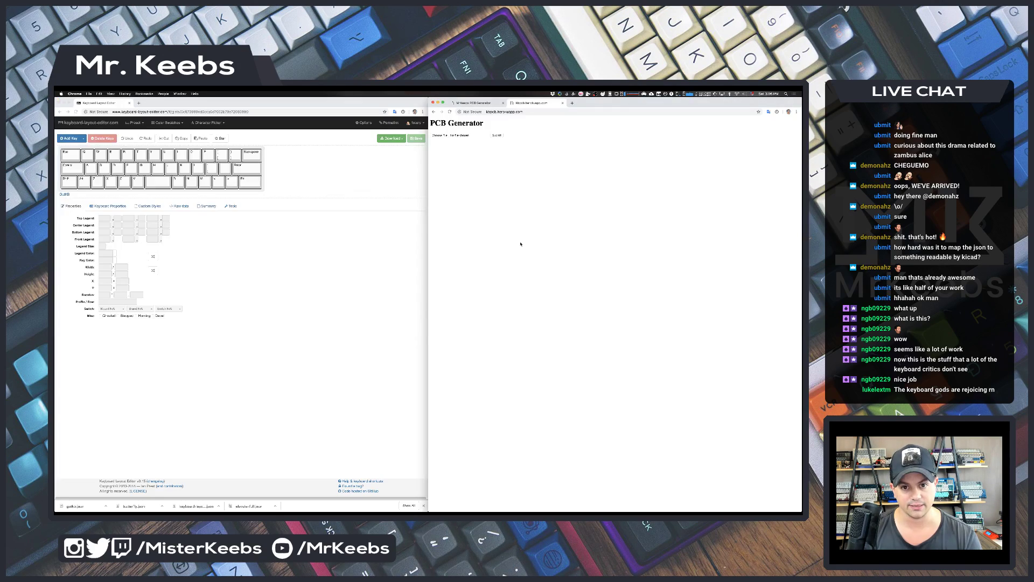
{"action": "key", "text": "super+r"}
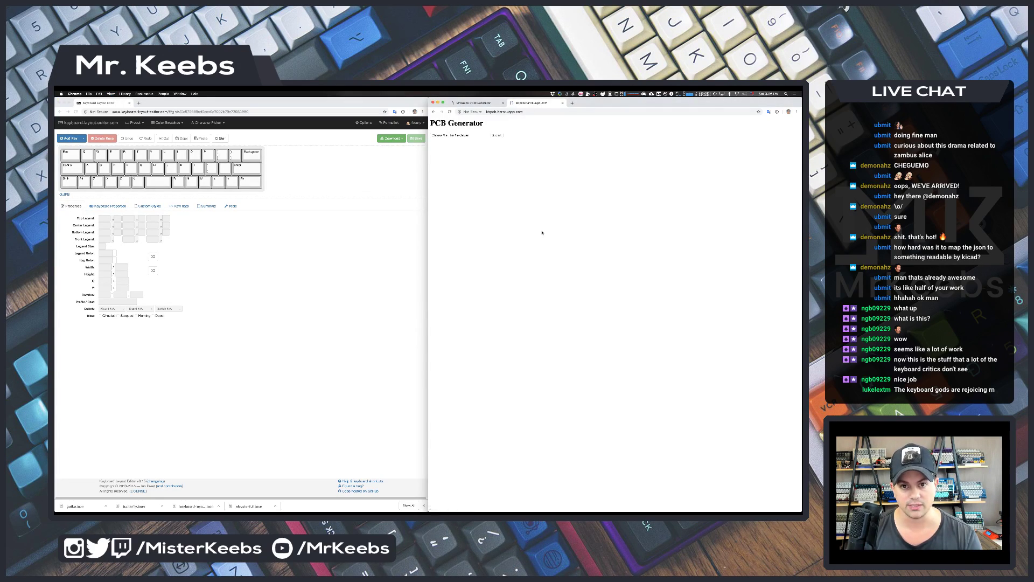
{"action": "key", "text": "super+Tab"}
{"action": "key", "text": "super+Tab"}
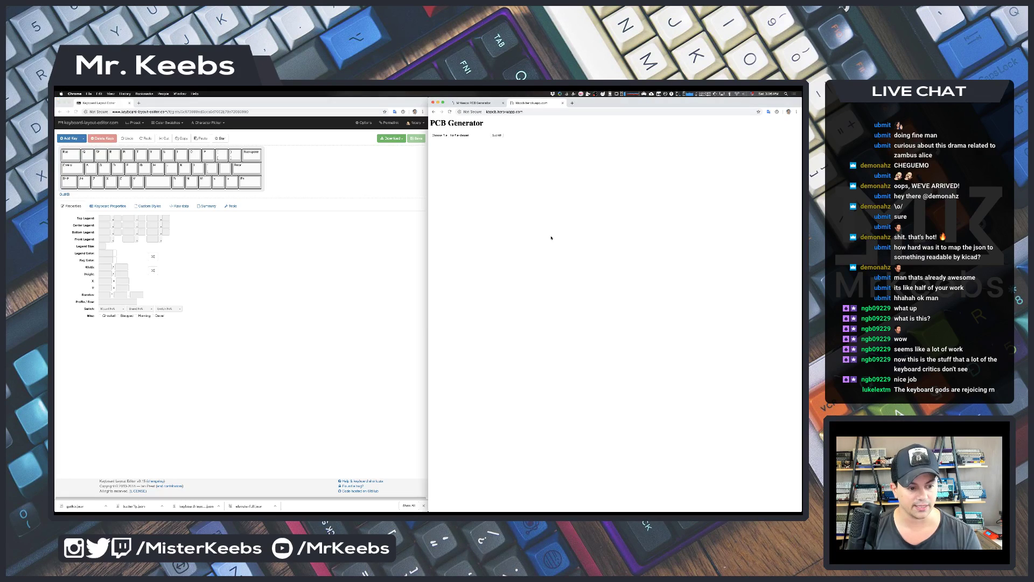
{"action": "key", "text": "super+r"}
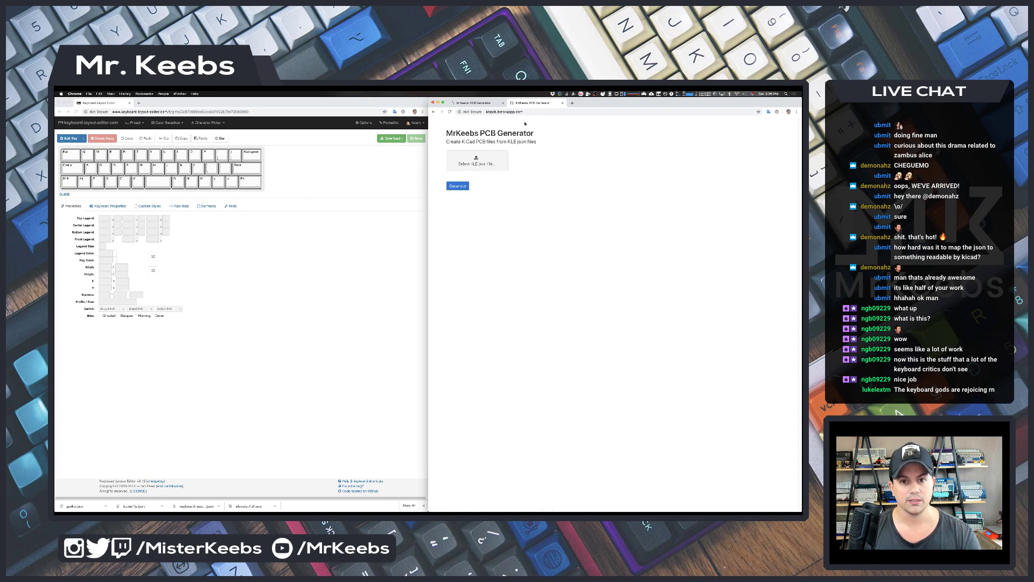
- Select the site address, then open Keyboard Layout Editor's download options beside the generator
{"action": "left_click", "coordinate": [524, 113]}
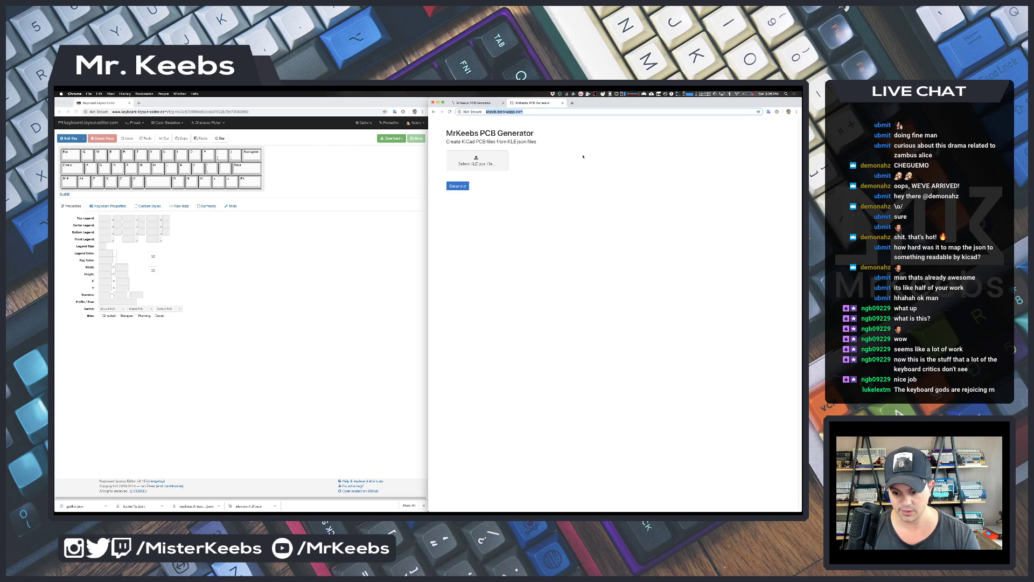
{"action": "left_click", "coordinate": [306, 377]}
{"action": "left_click", "coordinate": [392, 138]}
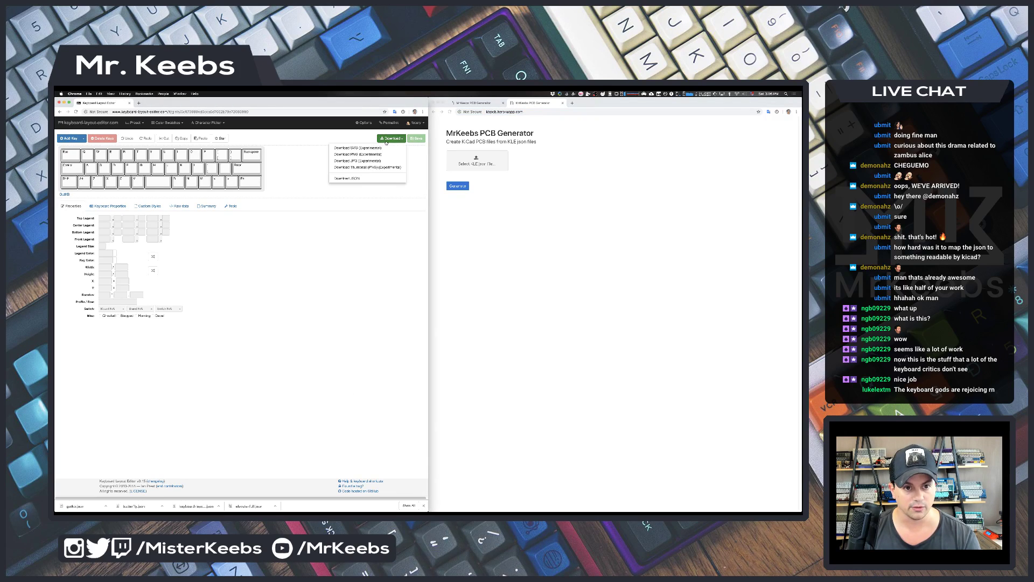
{"action": "left_click", "coordinate": [528, 240]}
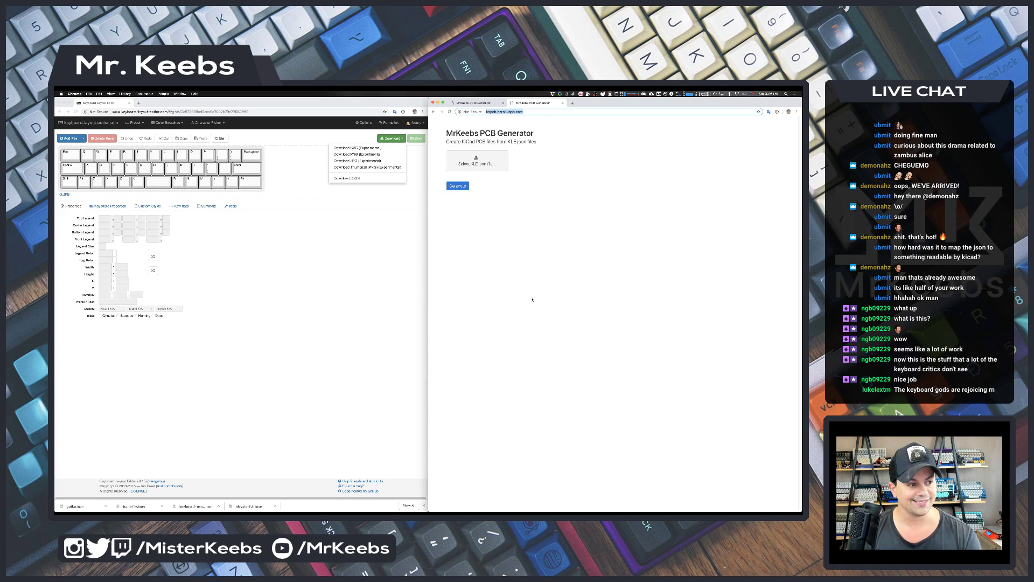
{"action": "key", "text": "super+Tab"}
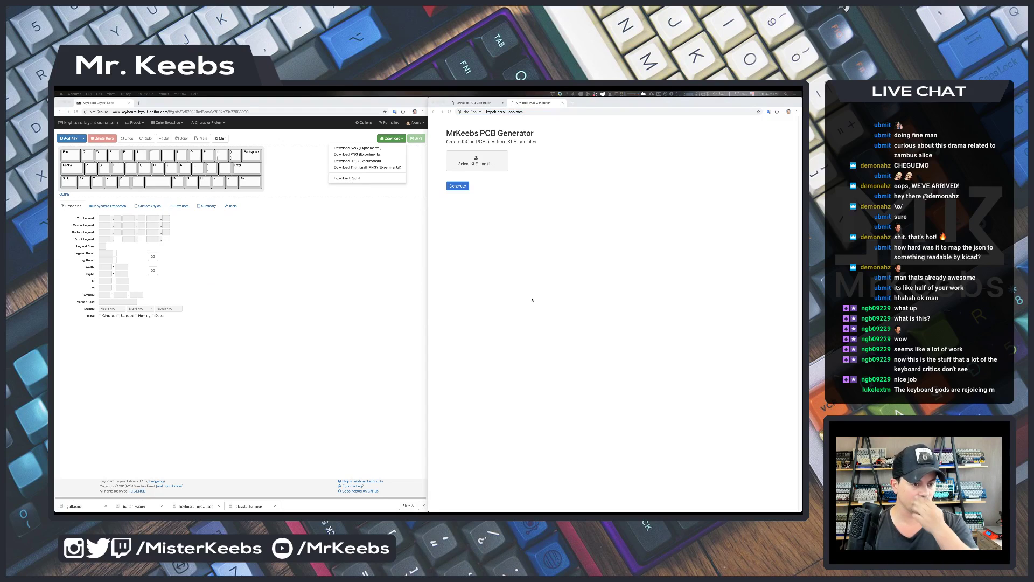